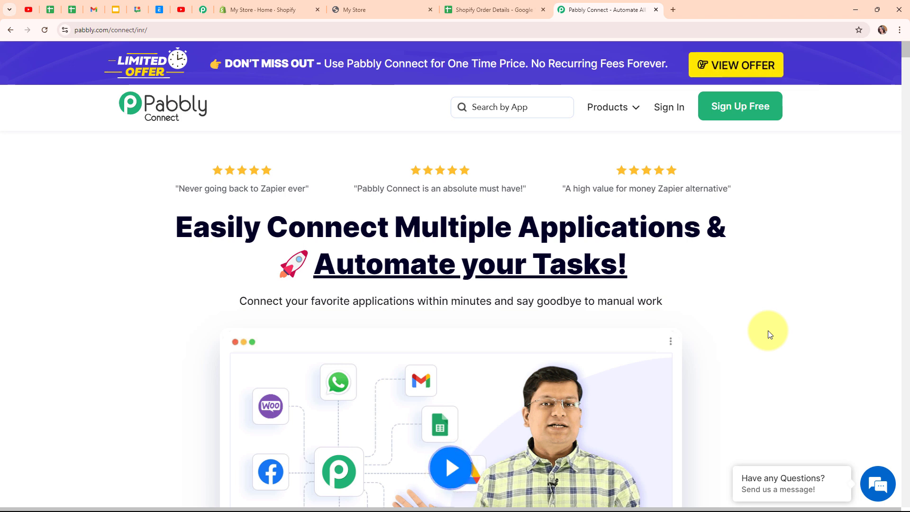
Step: Glance at the Shopify store admin home, then bring up the Shopify Order Details spreadsheet
left_click(272, 4)
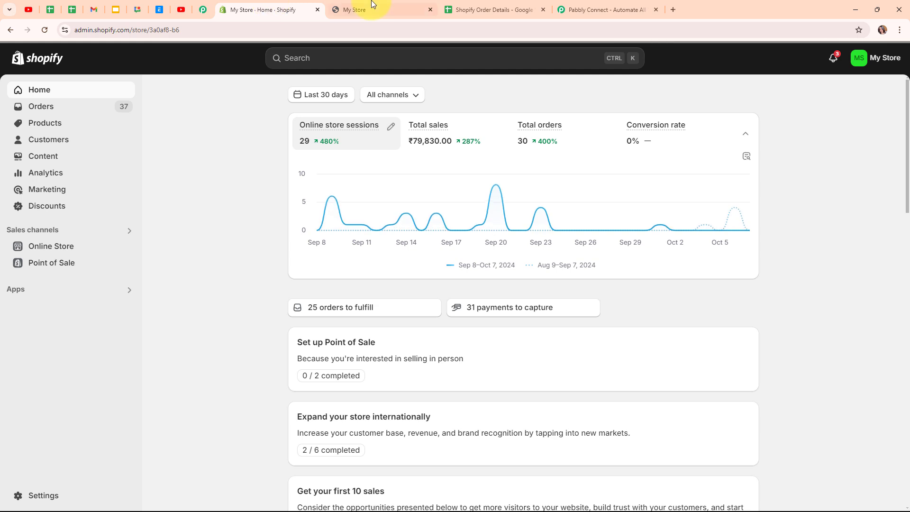
left_click(492, 5)
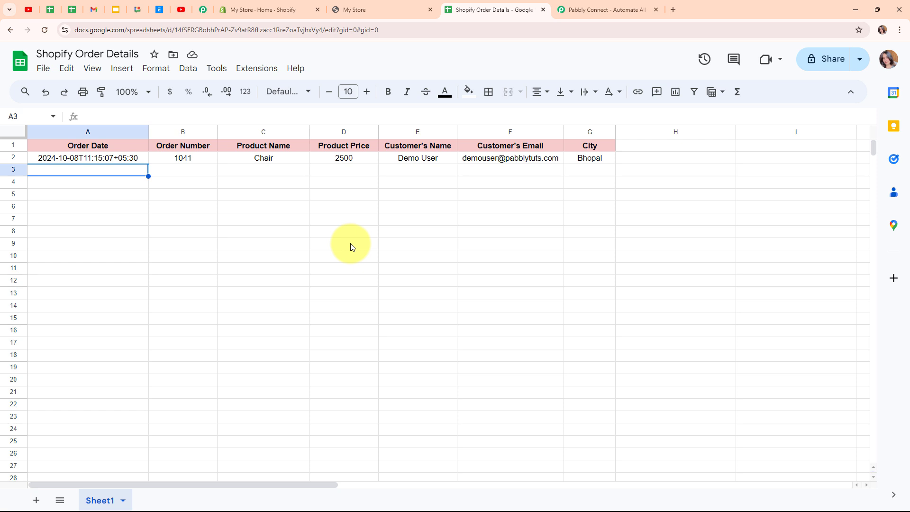
Step: Compare the Shopify admin with the spreadsheet's order columns, then go to the Pabbly Connect home page
left_click(233, 8)
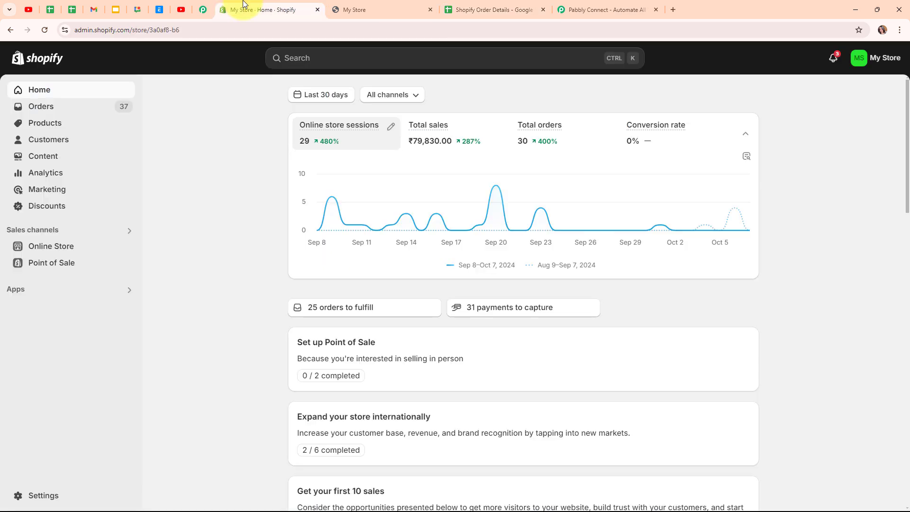
left_click(520, 4)
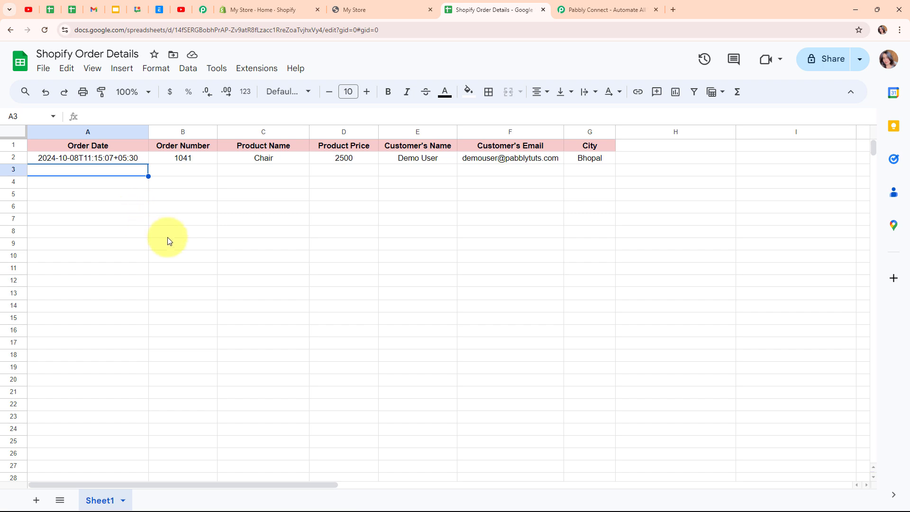
left_click(580, 8)
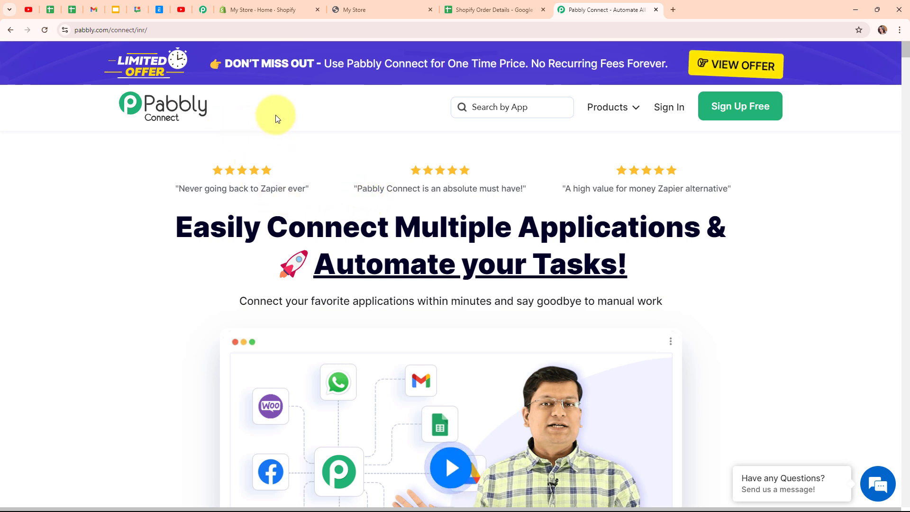
Step: Sign in to the Pabbly account and launch Pabbly Connect from the All Pabbly Apps page
left_click(264, 29)
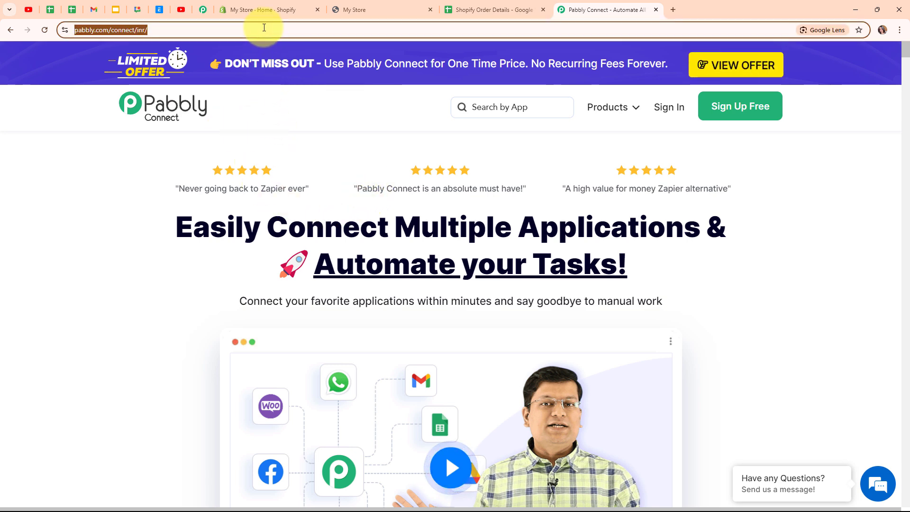
left_click(274, 101)
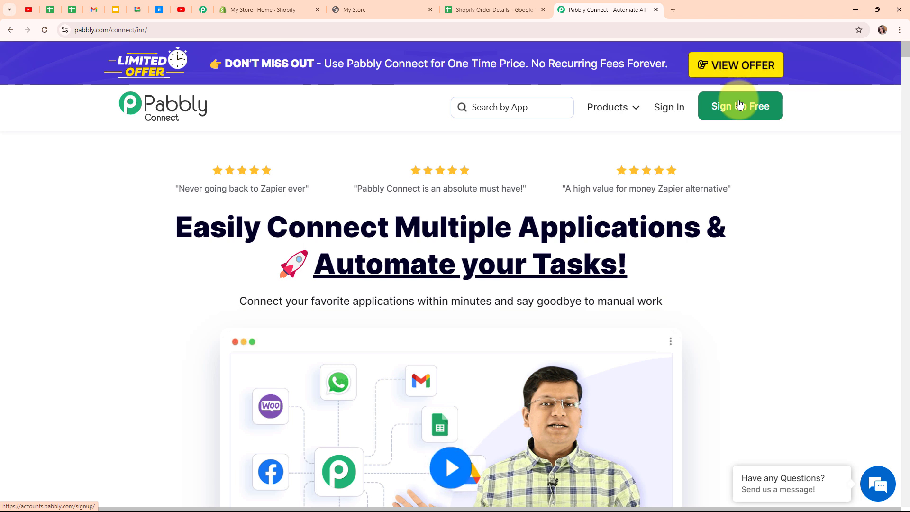
left_click(678, 110)
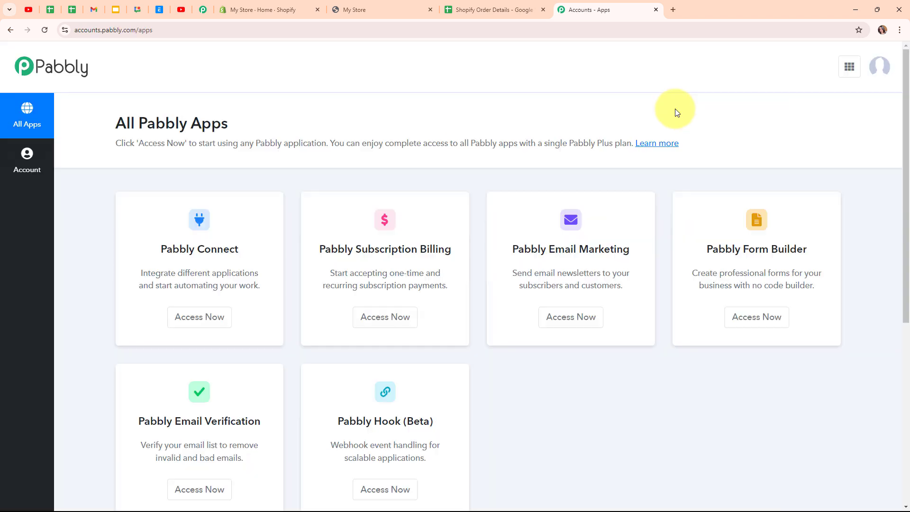
left_click_drag(115, 121, 305, 118)
left_click(305, 117)
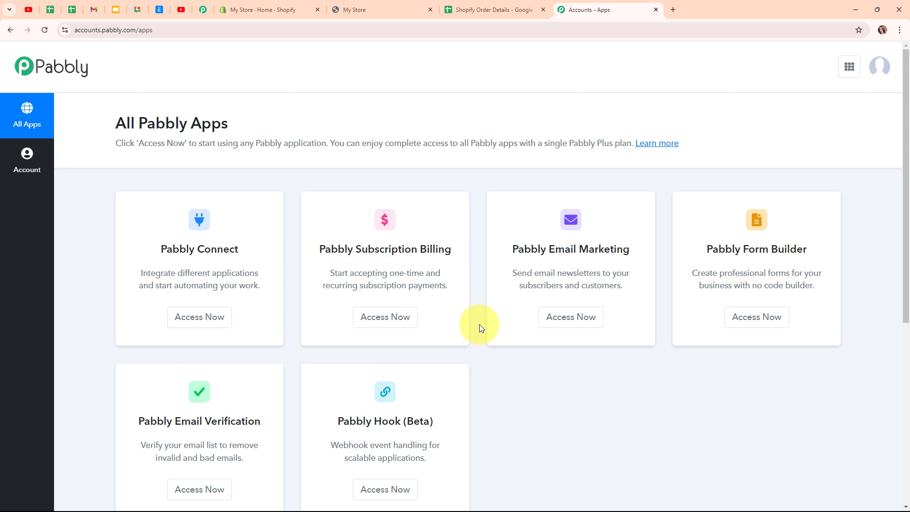
left_click(189, 324)
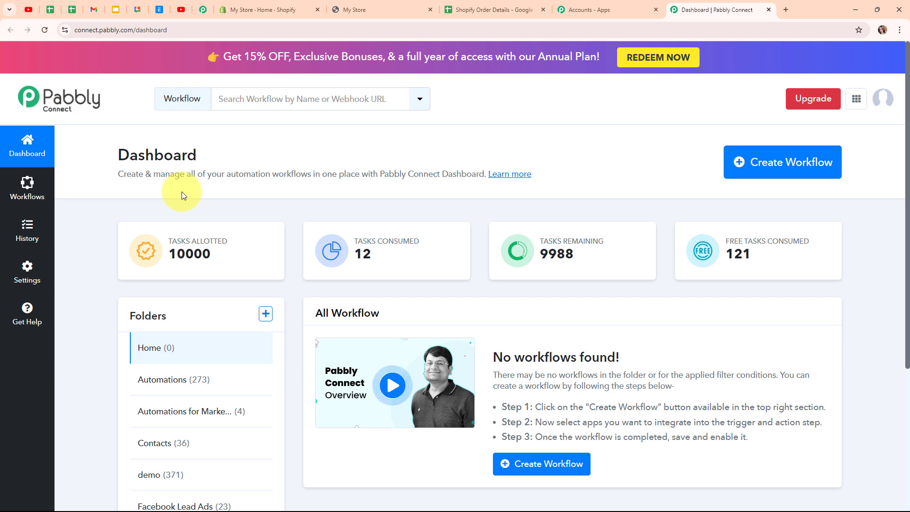
Step: Start a new workflow named 'Add Shopify Order Details in Google Sheets' in the Google Sheets folder
left_click_drag(186, 204, 562, 220)
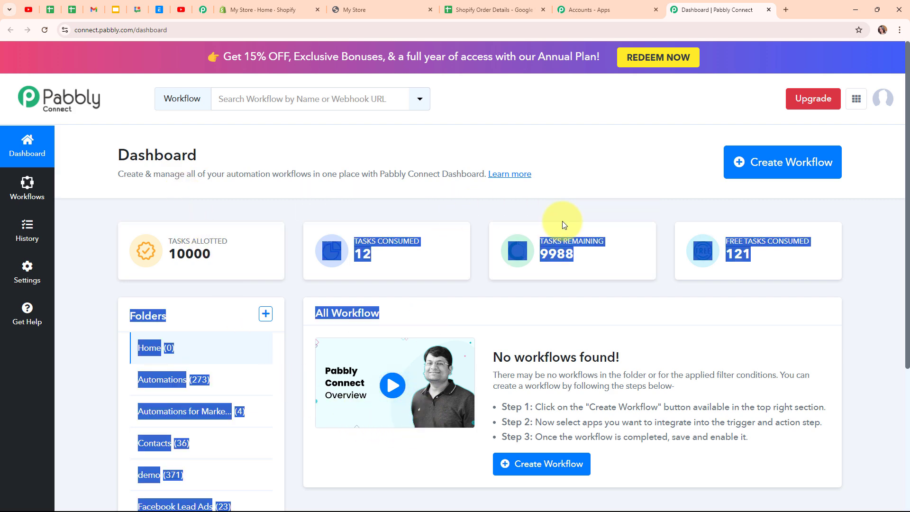
left_click(562, 221)
left_click(781, 174)
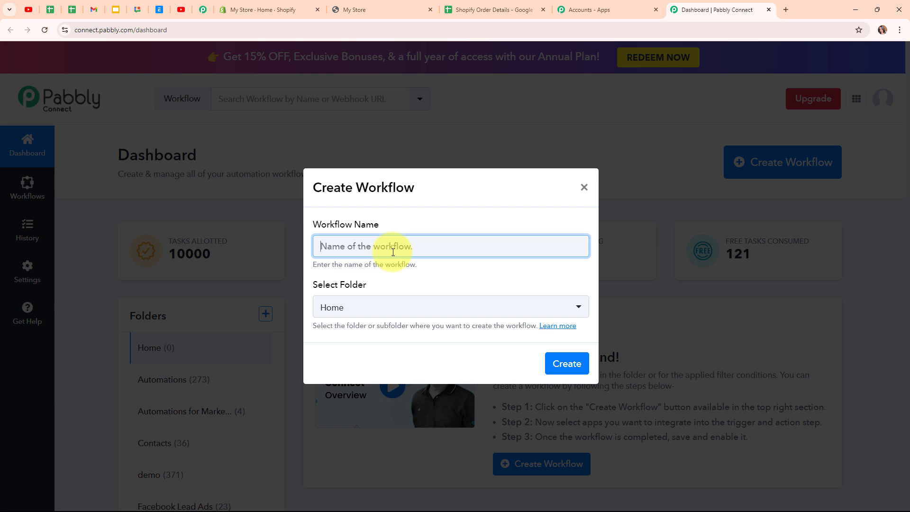
type("Add Shopify Order Details in Google Sheets")
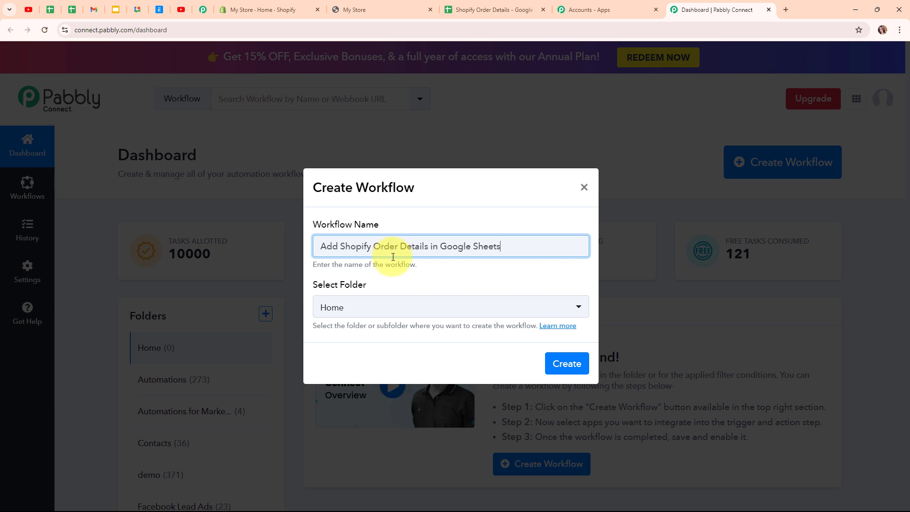
left_click(407, 310)
left_click(399, 285)
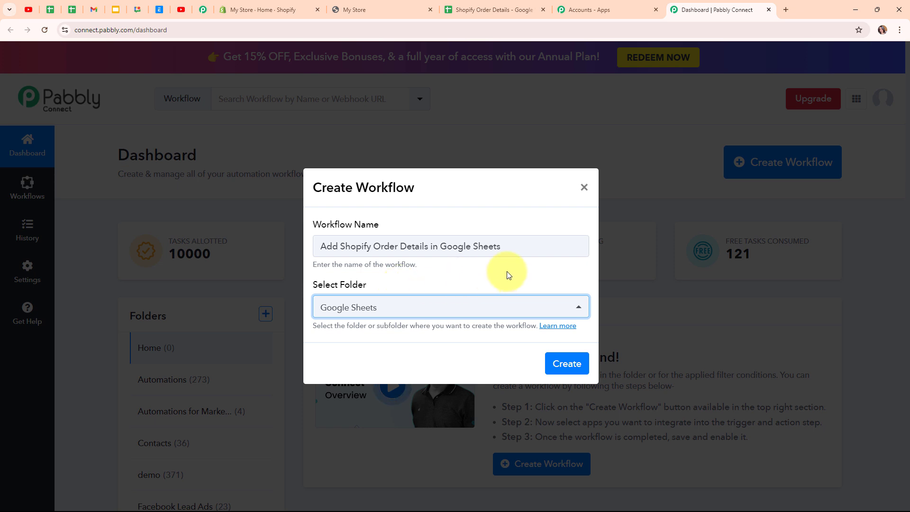
Step: Read the workflow folders help page, then create the workflow
left_click(563, 327)
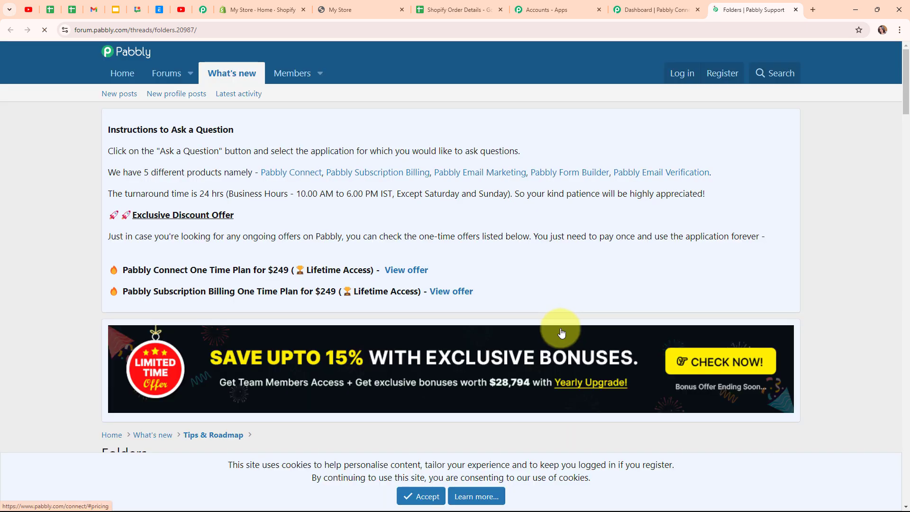
scroll(550, 342, "down", 9)
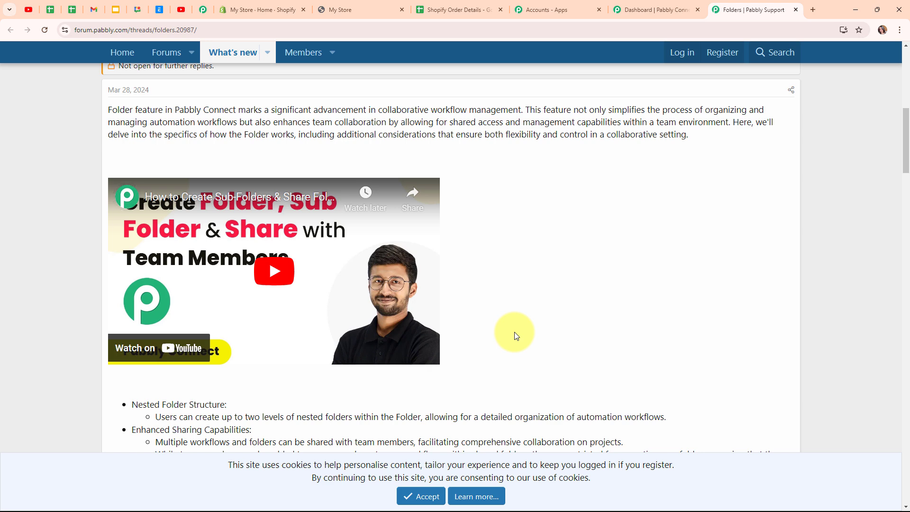
left_click(797, 9)
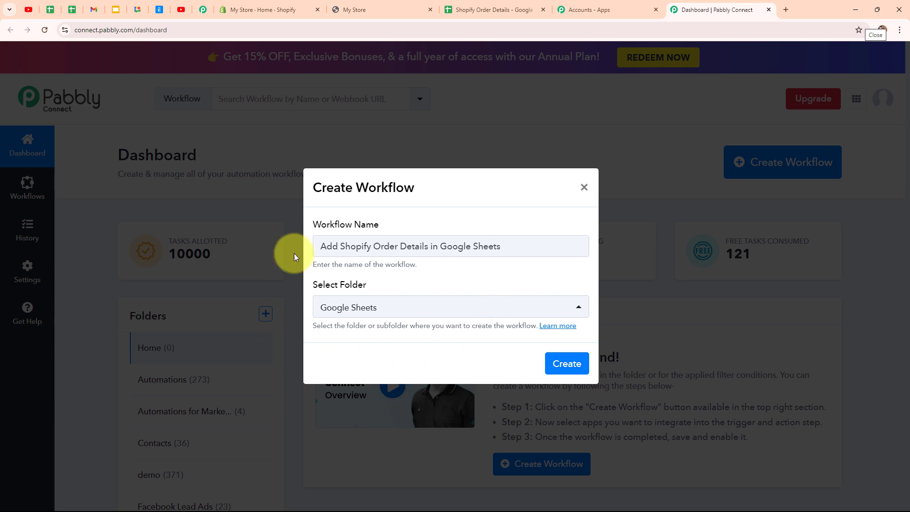
left_click(580, 370)
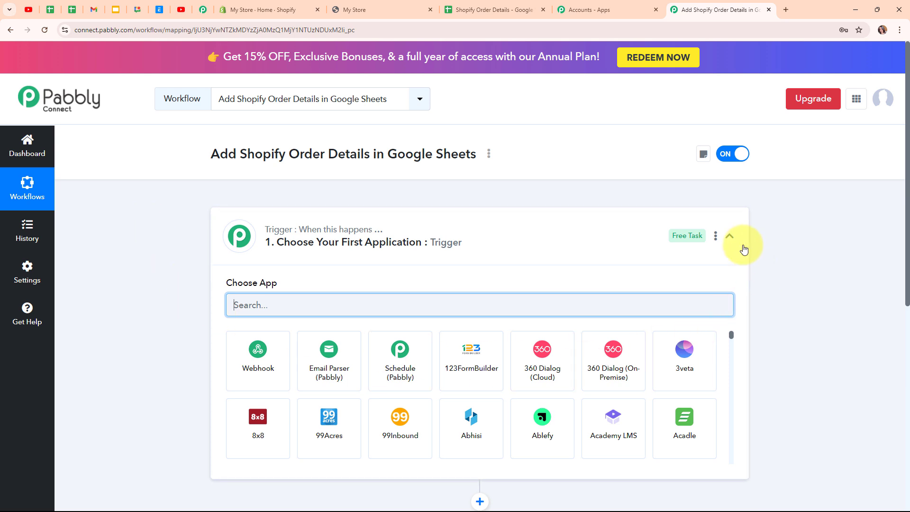
Step: Search the trigger's app list for 'Shopify' and pick it as the trigger app
left_click(738, 244)
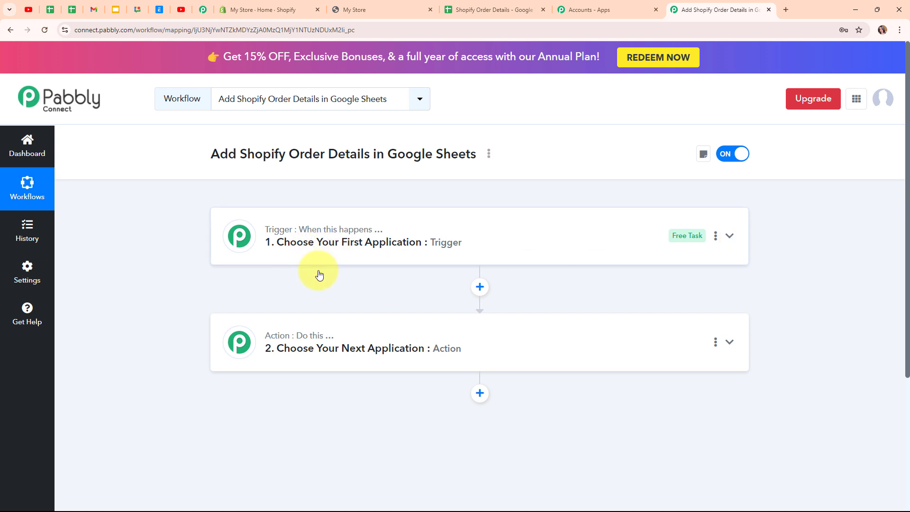
mouse_move(308, 336)
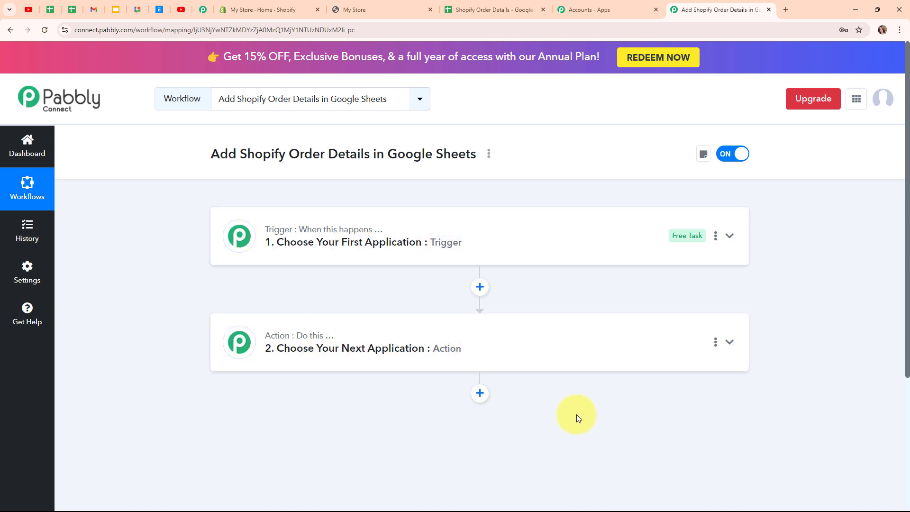
left_click(729, 236)
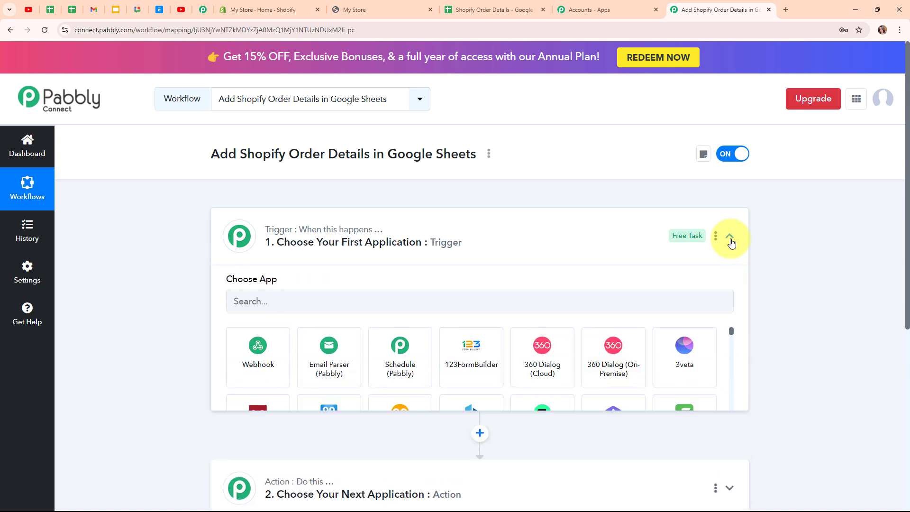
left_click(297, 305)
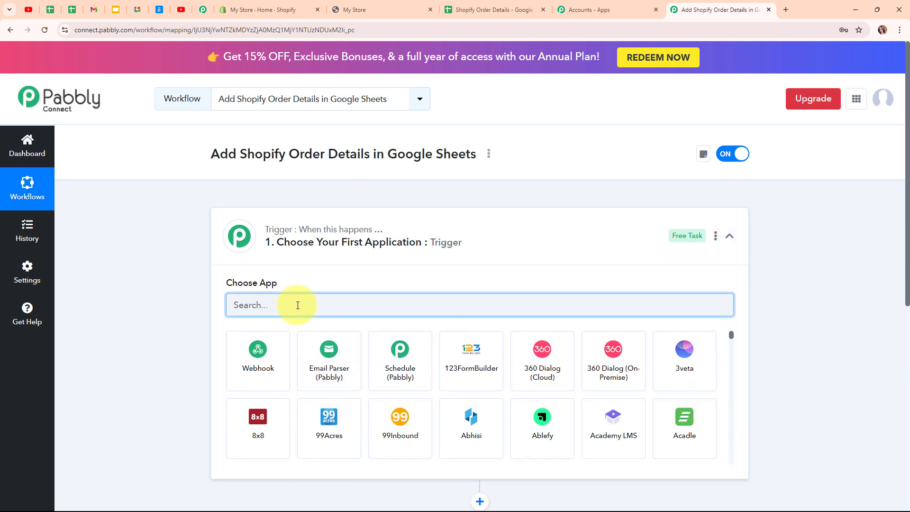
type("Shopify")
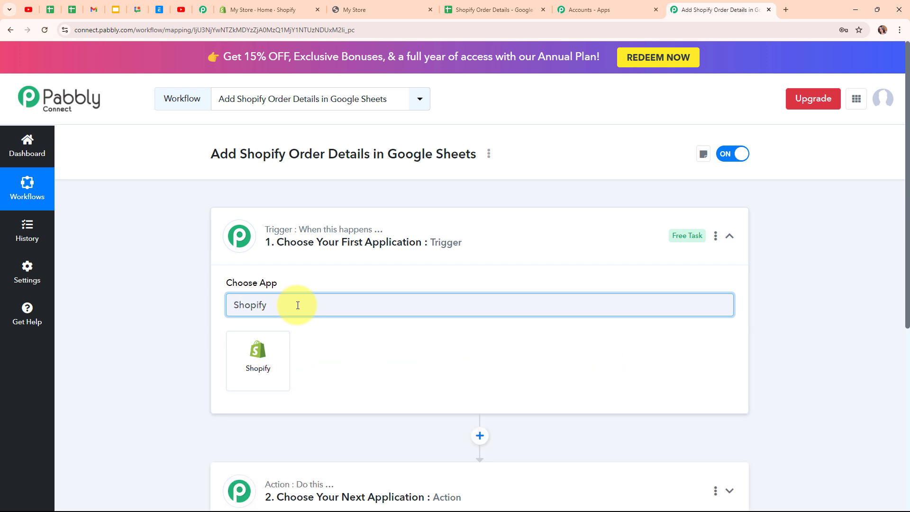
left_click(278, 364)
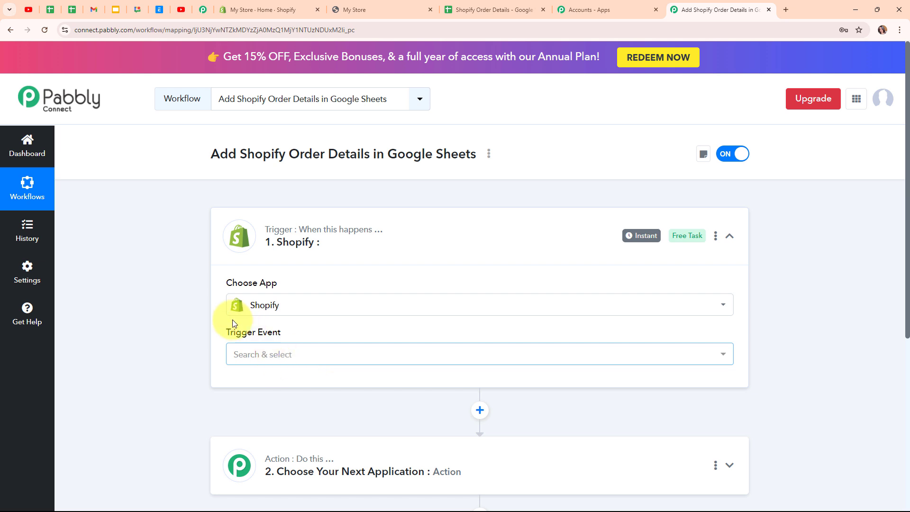
Step: Set the Shopify trigger event to New Order
left_click(368, 354)
scroll(313, 287, "down", 2)
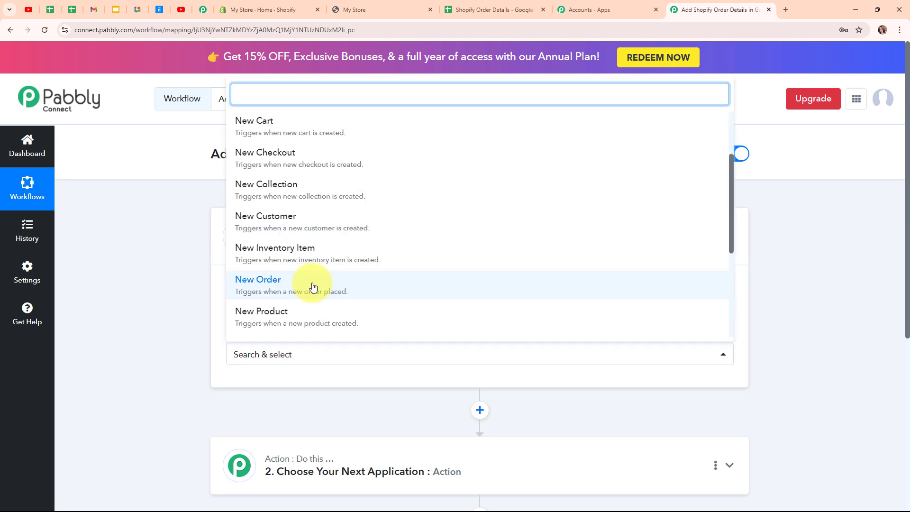
left_click(312, 287)
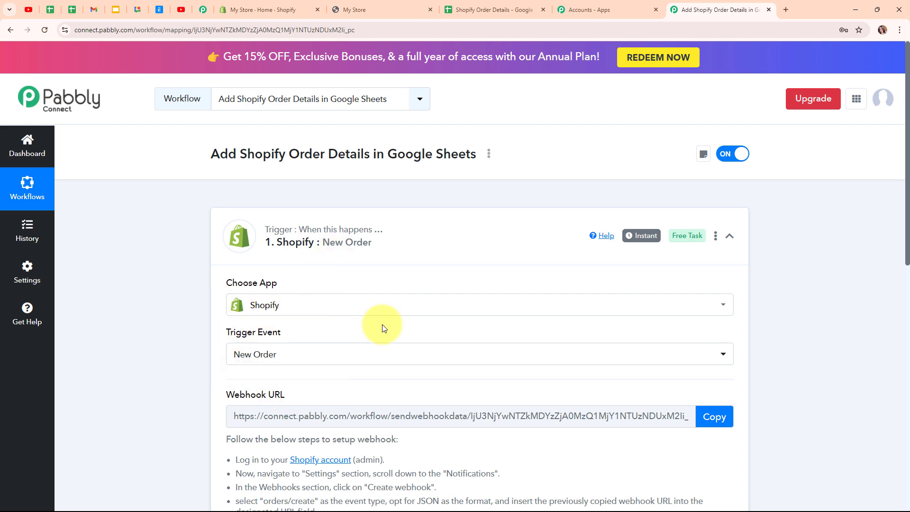
Step: Copy the trigger's webhook URL and begin capturing the webhook response
scroll(474, 353, "down", 4)
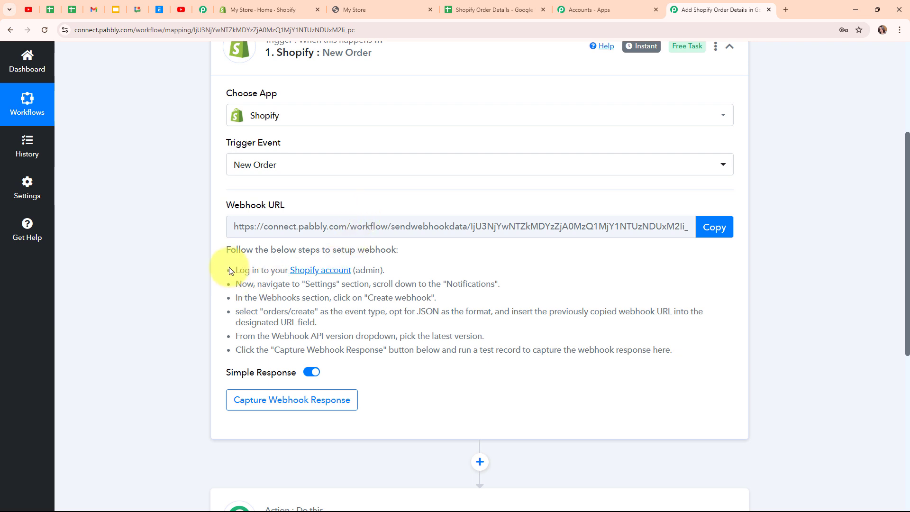
left_click_drag(229, 268, 704, 357)
left_click(667, 378)
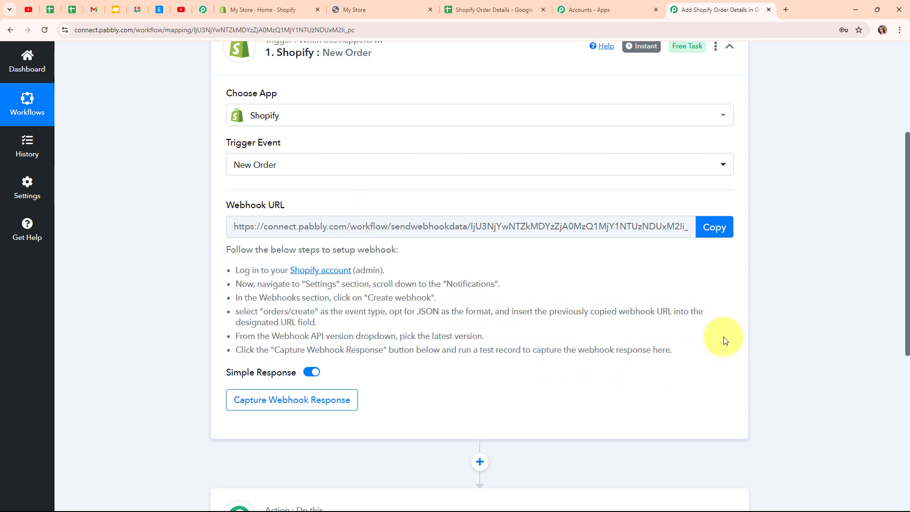
left_click(725, 229)
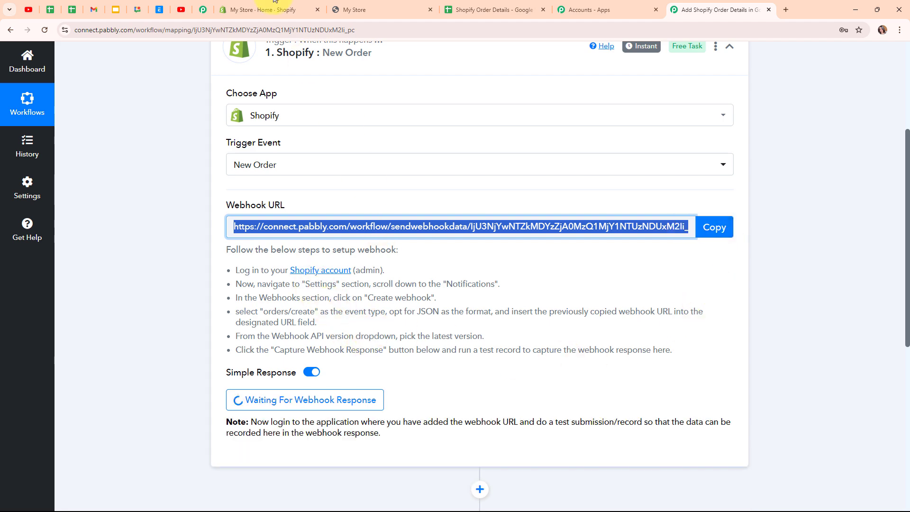
Step: In the Shopify admin, go to Settings > Notifications > Webhooks and start a new webhook
left_click(252, 10)
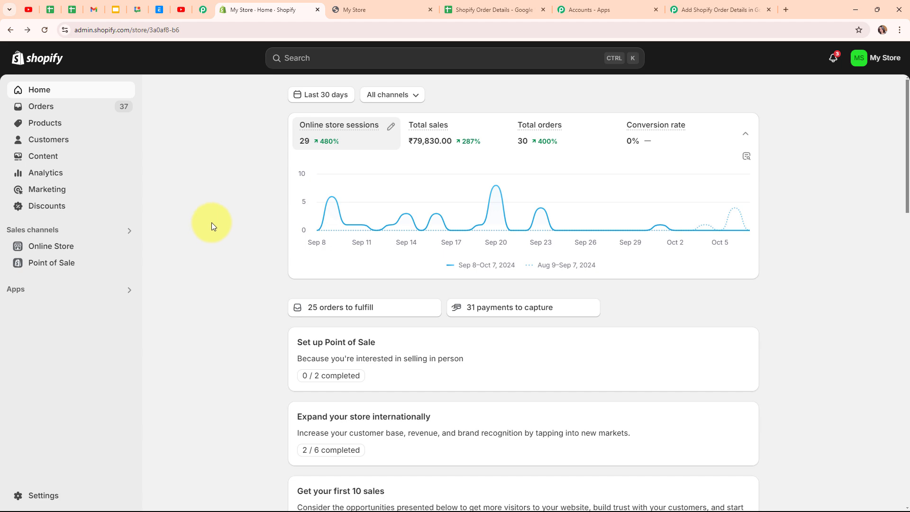
left_click(51, 496)
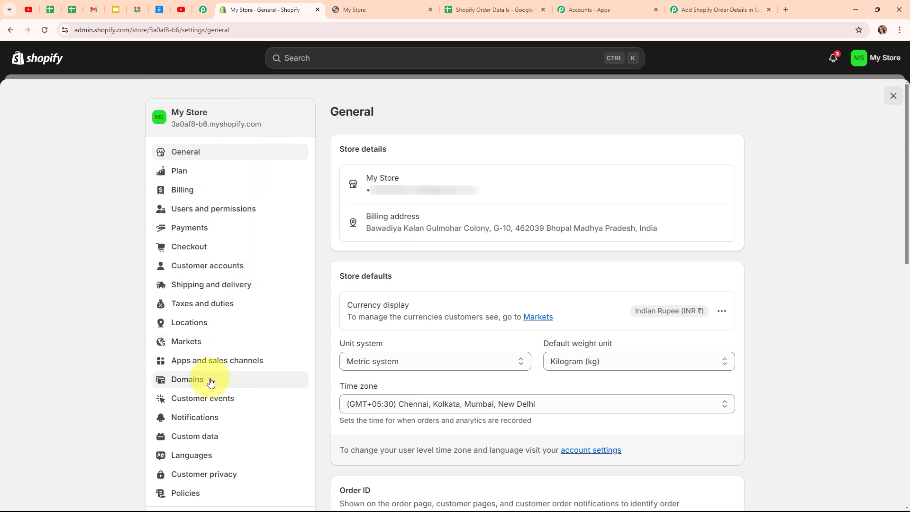
left_click(207, 423)
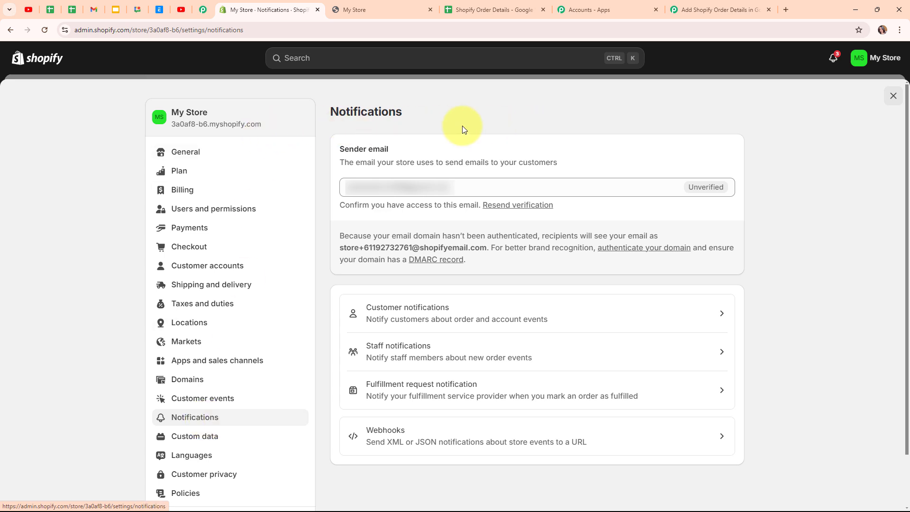
left_click(484, 440)
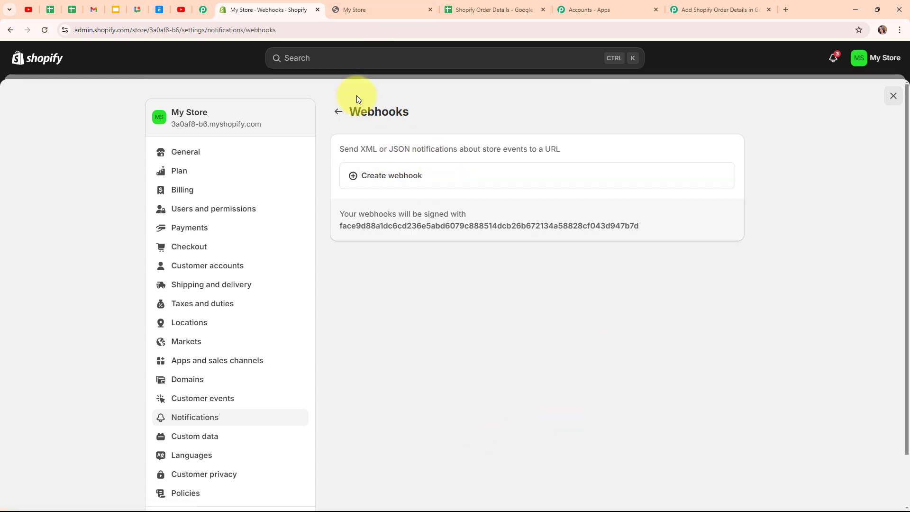
left_click(392, 186)
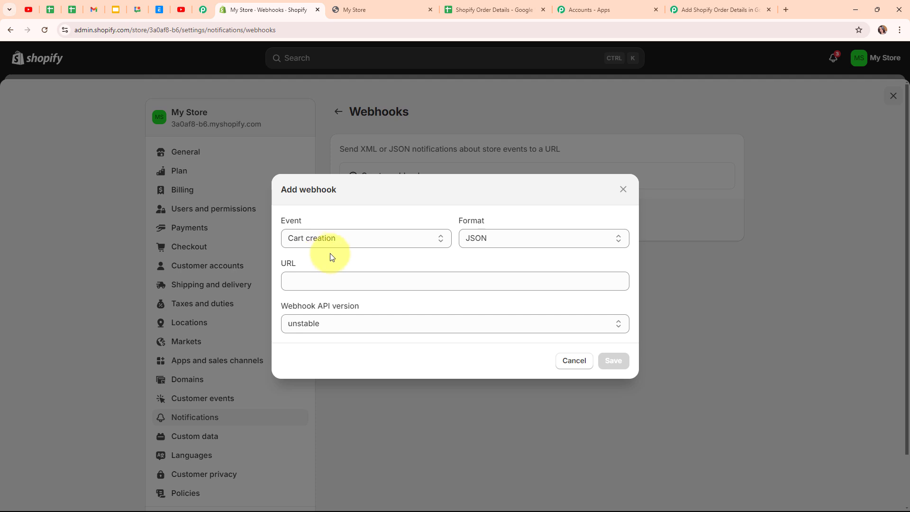
Step: Set the webhook event to Order creation and its format to JSON
left_click(339, 242)
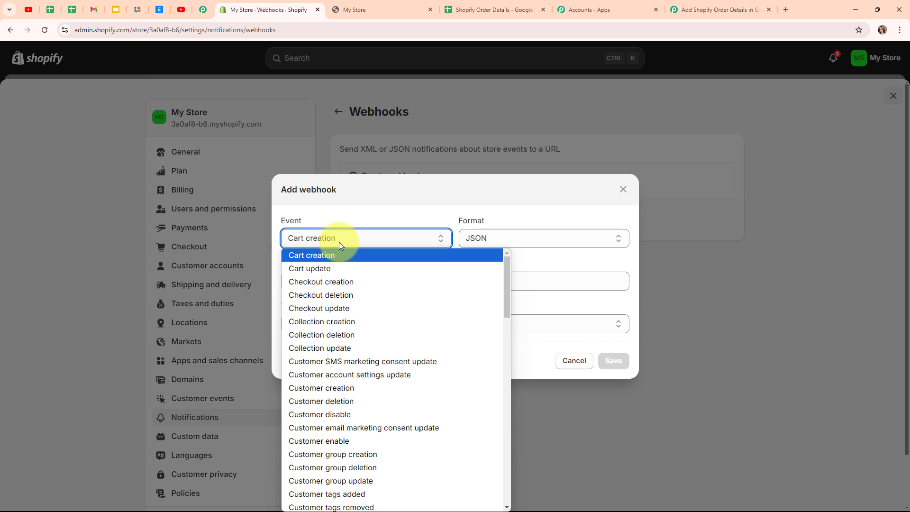
key("o")
scroll(322, 403, "down", 4)
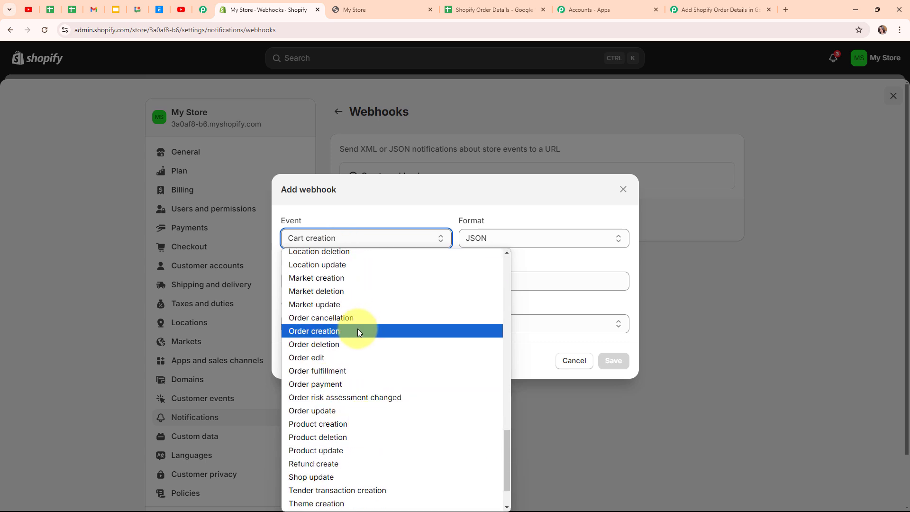
left_click(323, 331)
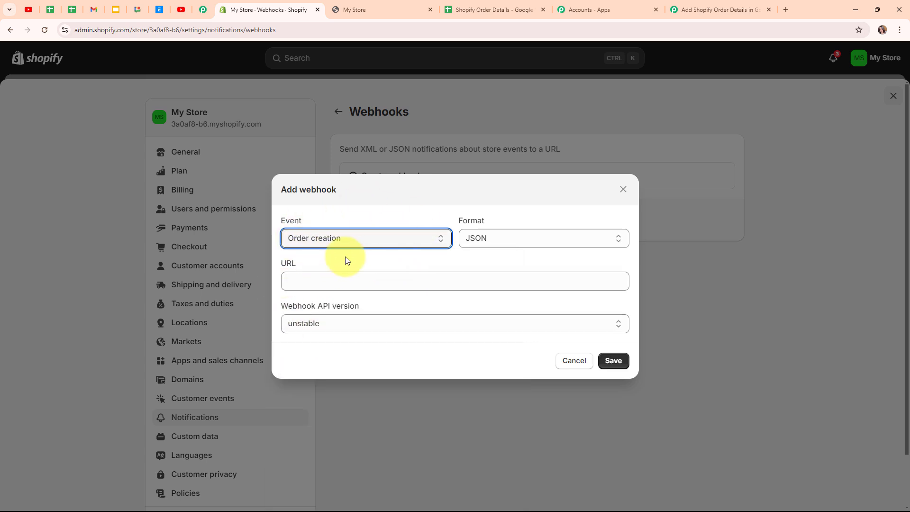
left_click(497, 236)
left_click(506, 256)
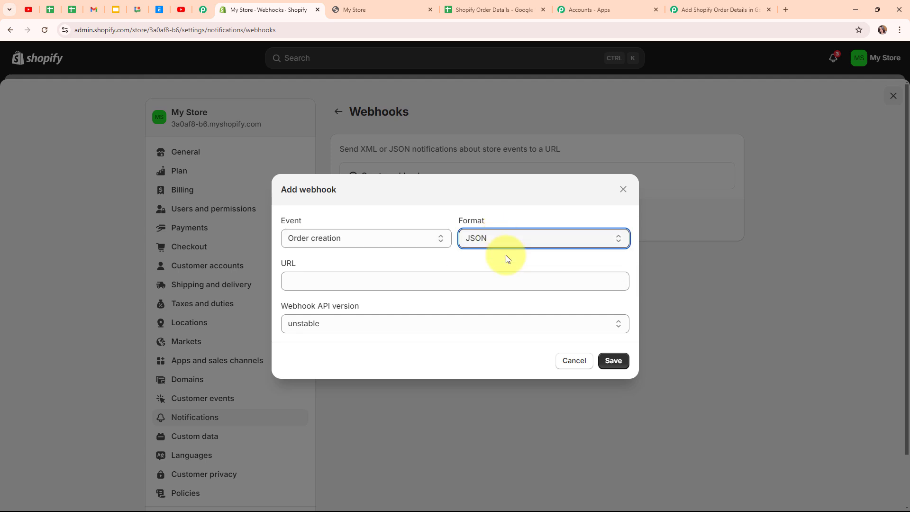
Step: Paste the Pabbly Connect URL, choose API version 2024-10 (Latest), and save the webhook
left_click(404, 279)
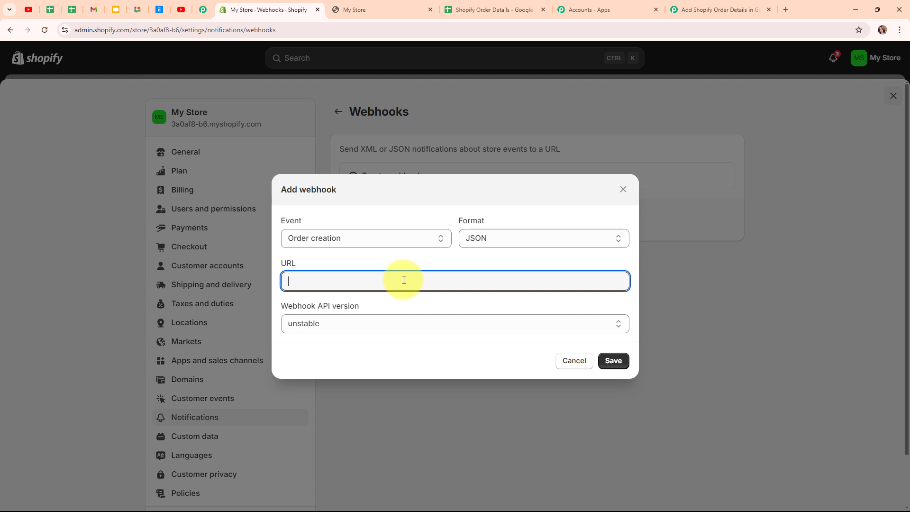
key("ctrl+v")
left_click(401, 312)
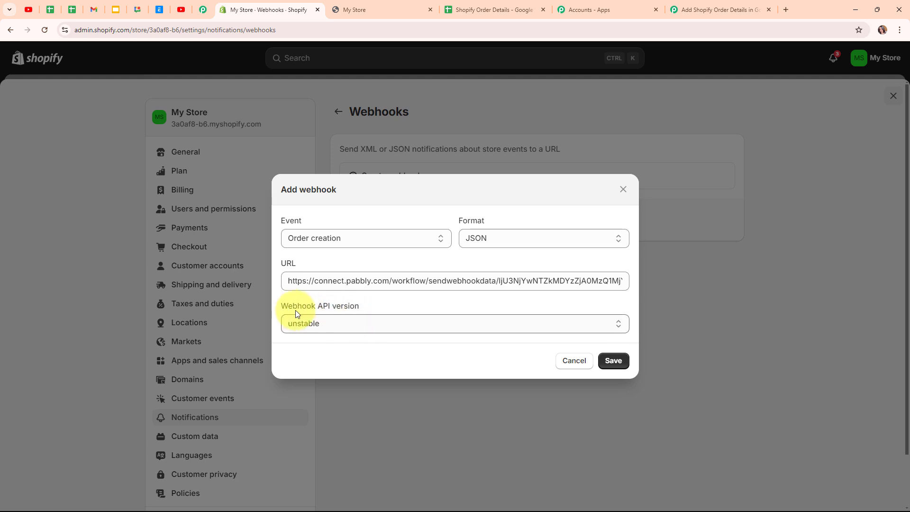
left_click(361, 324)
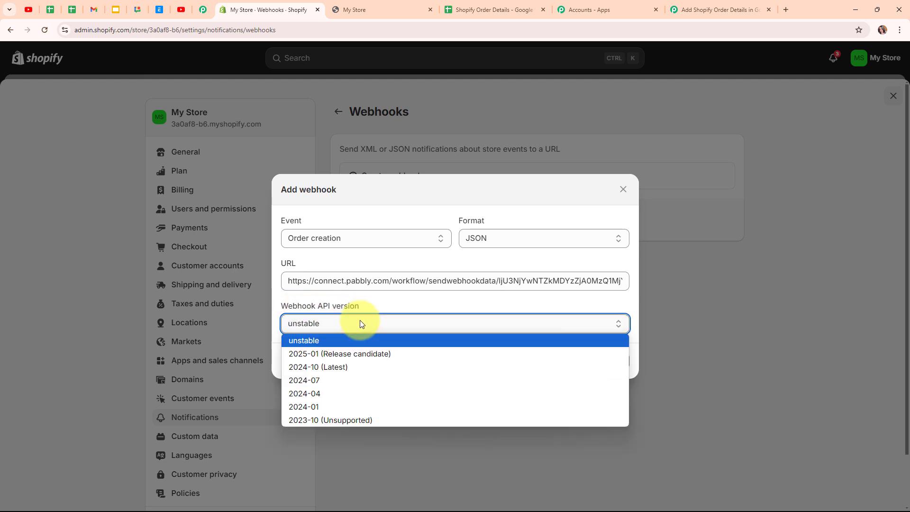
left_click(356, 368)
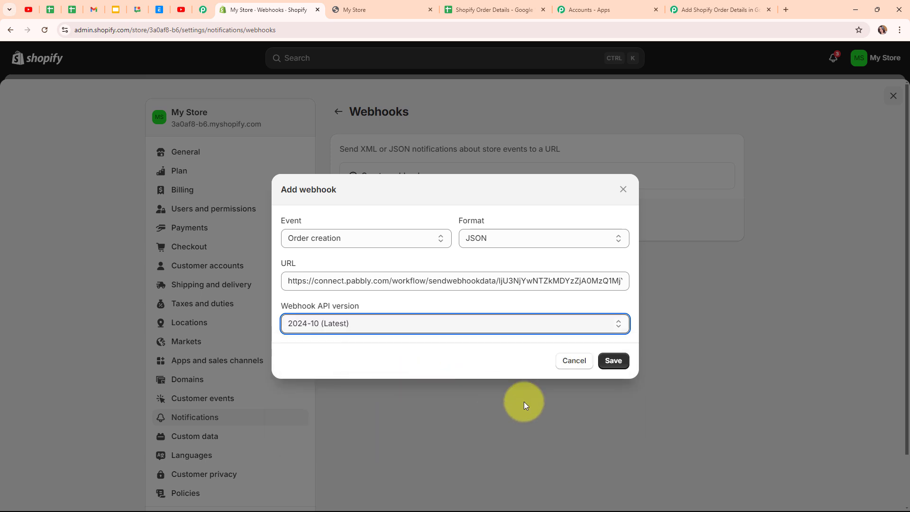
left_click(619, 363)
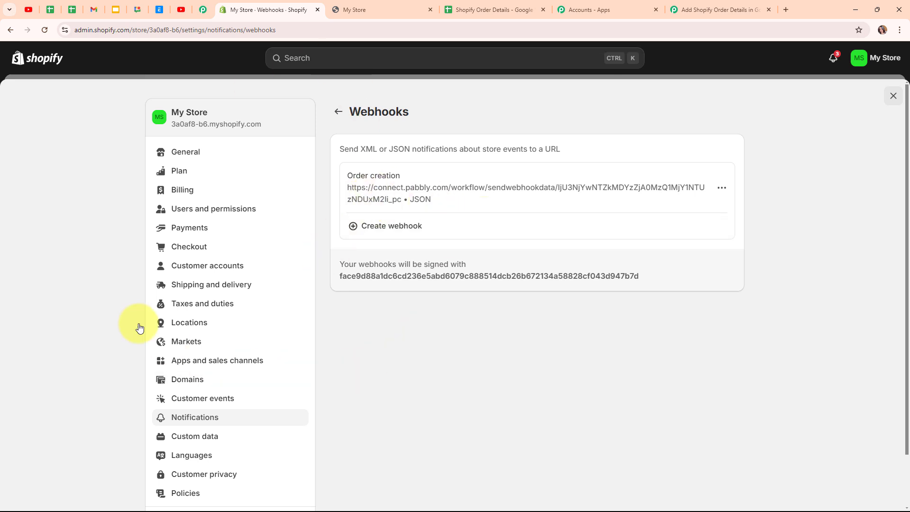
Step: Switch back to the Pabbly Connect workflow and scroll to its Waiting For Webhook Response button
left_click(701, 9)
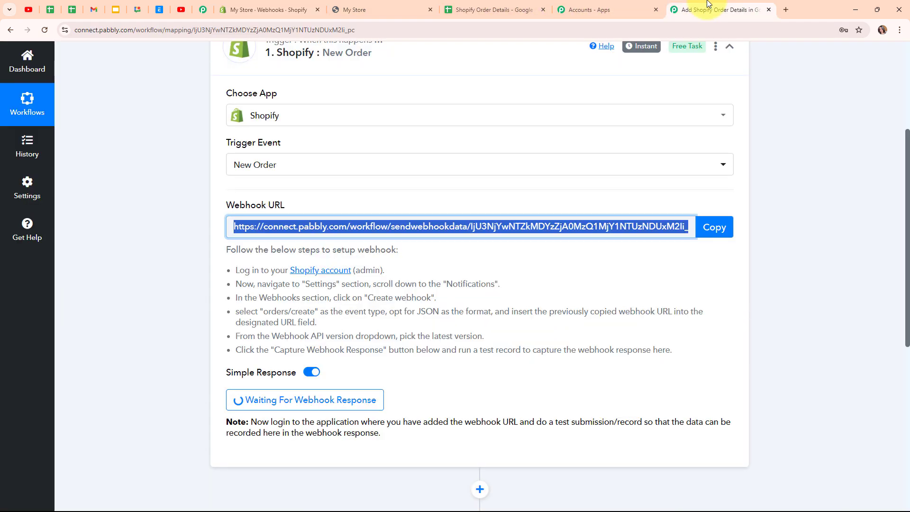
left_click(584, 358)
scroll(585, 361, "down", 3)
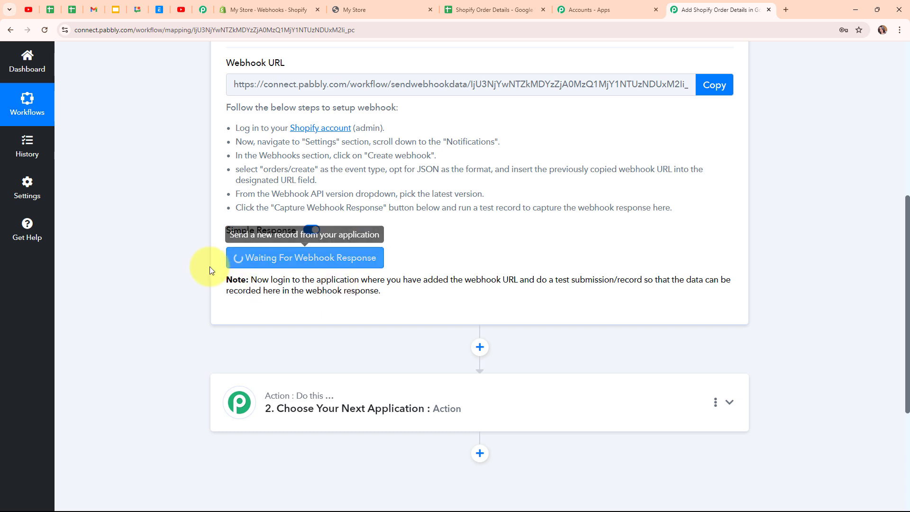
Step: Open the Grooming Kit from the storefront's Featured products and buy it now
left_click(400, 9)
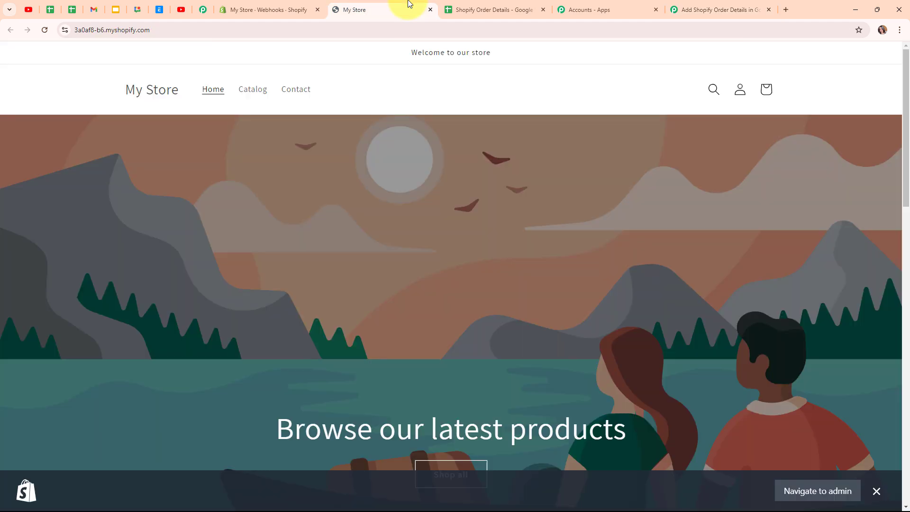
scroll(497, 287, "down", 8)
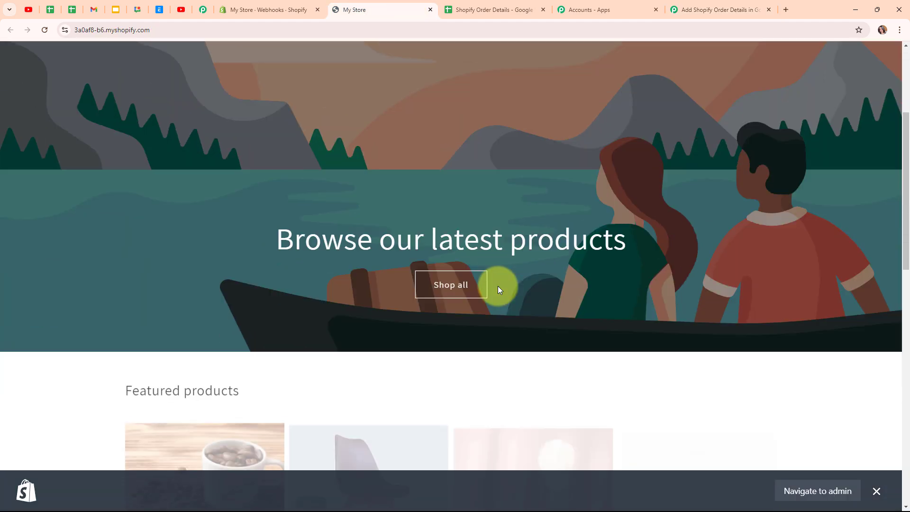
scroll(498, 290, "down", 4)
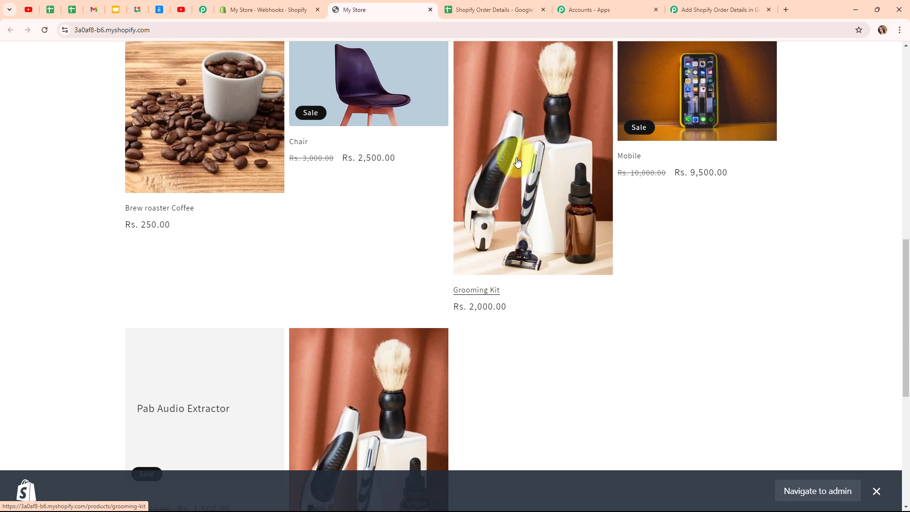
left_click(517, 162)
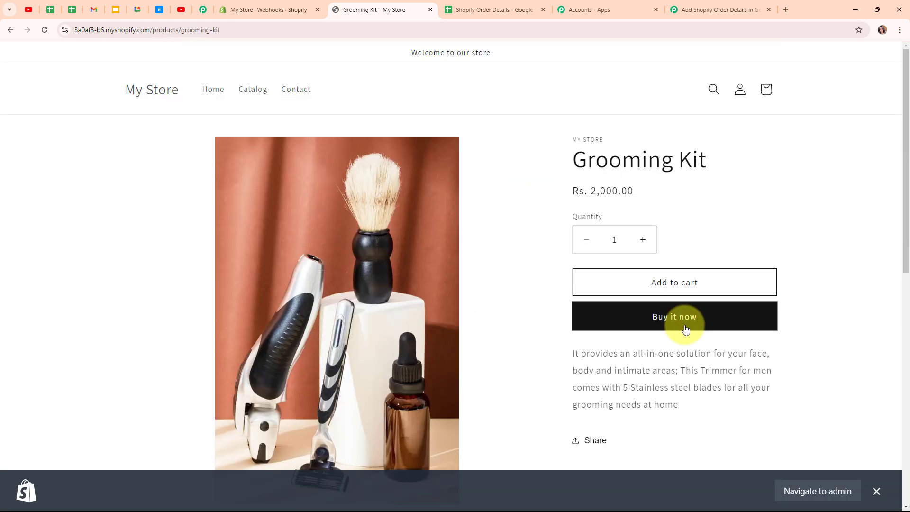
left_click(685, 327)
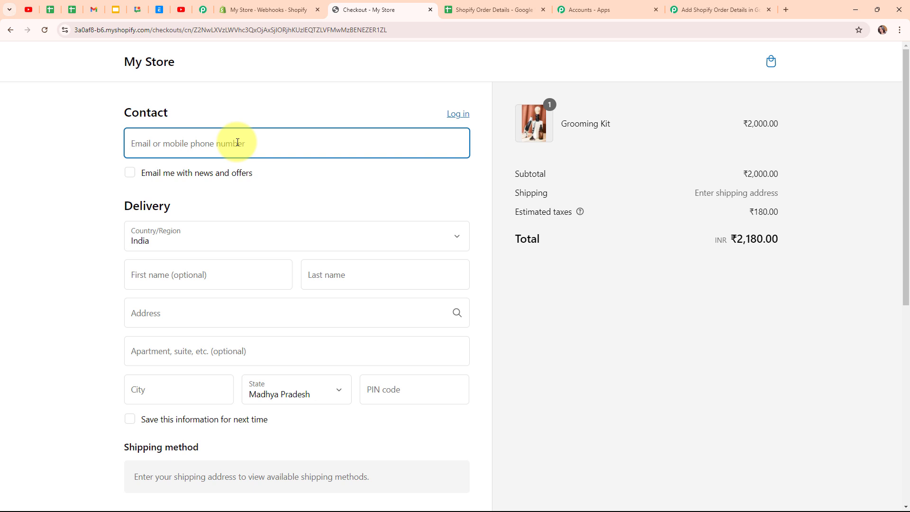
Step: Enter the test contact e-mail address at checkout
left_click(237, 142)
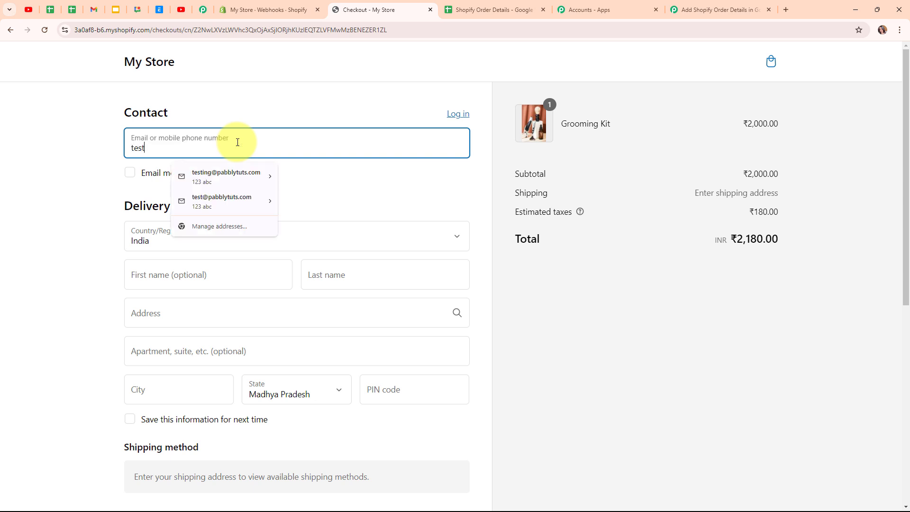
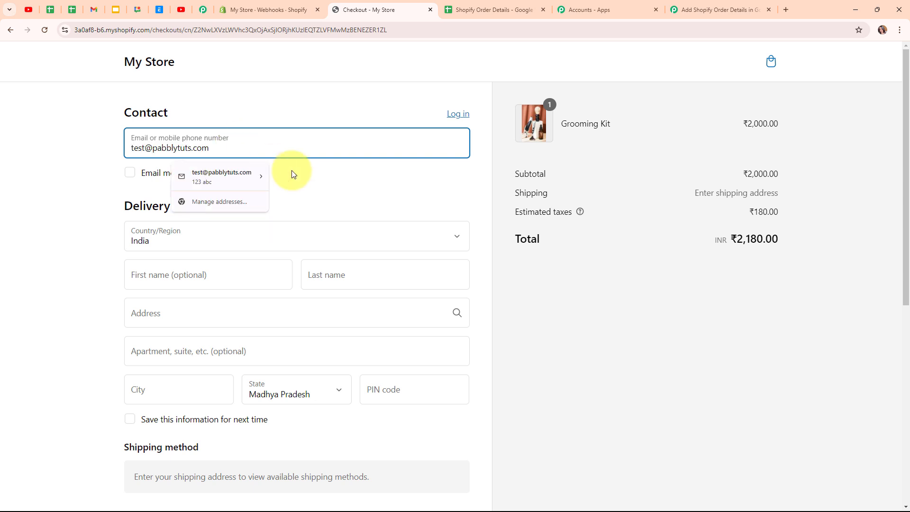
left_click(341, 181)
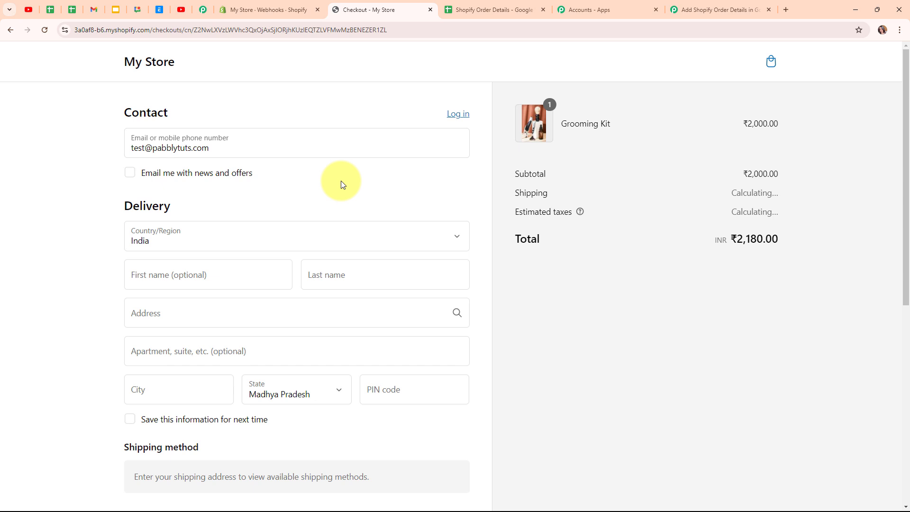
scroll(342, 183, "down", 3)
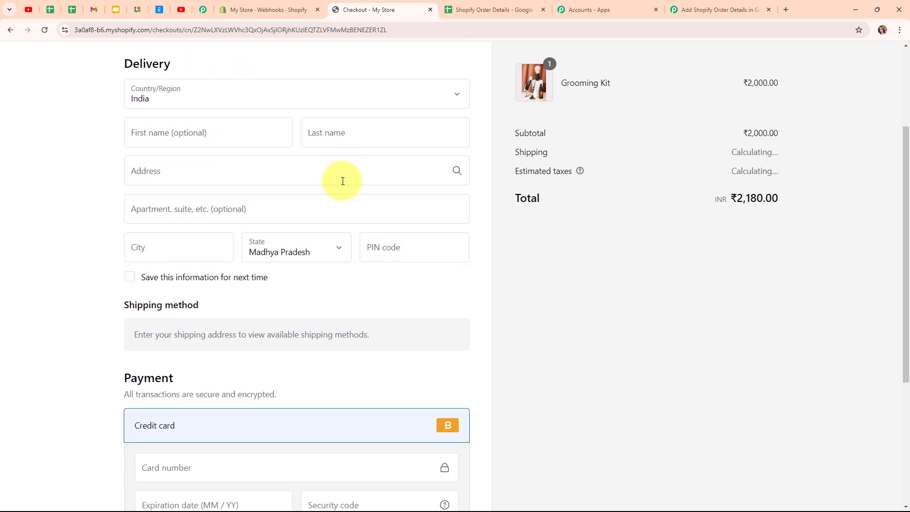
Step: Fill in the customer's first name, last name, delivery address, city and PIN code
left_click(193, 130)
type("Test")
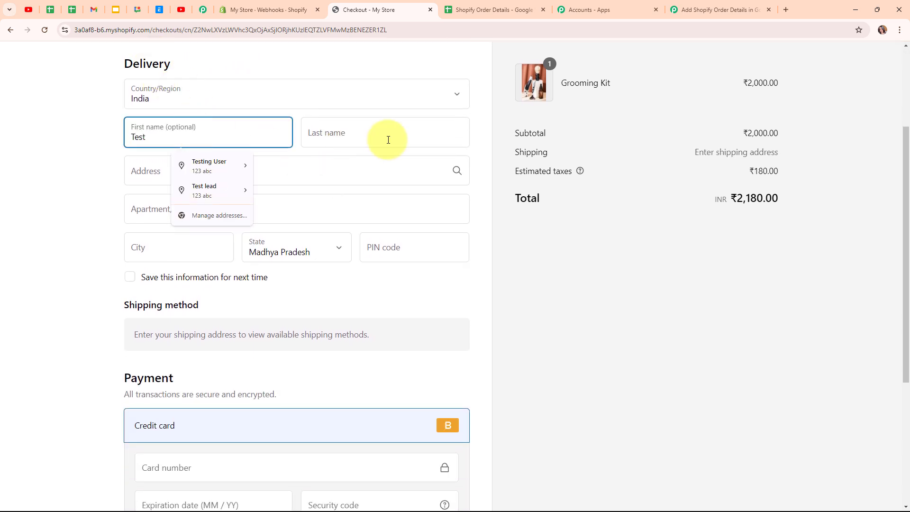
left_click(385, 138)
type("User")
left_click(239, 174)
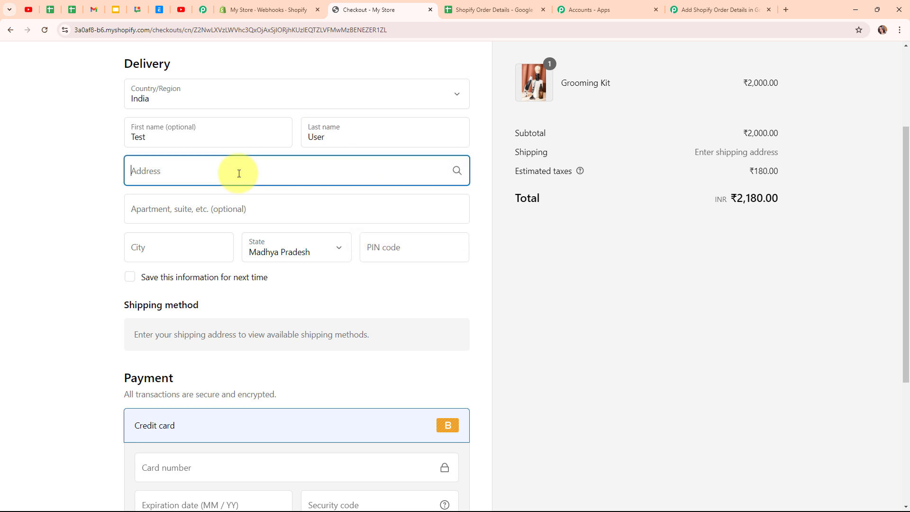
type("567, XYZ")
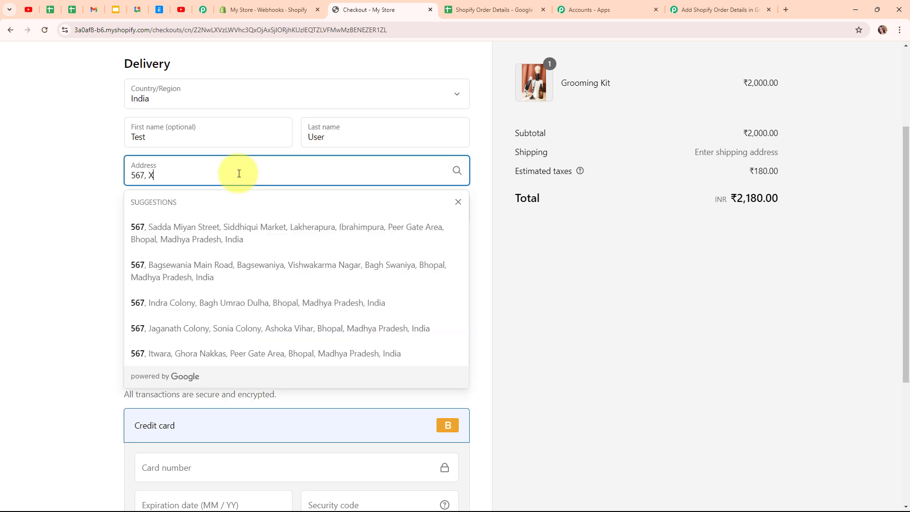
left_click(120, 193)
left_click(197, 250)
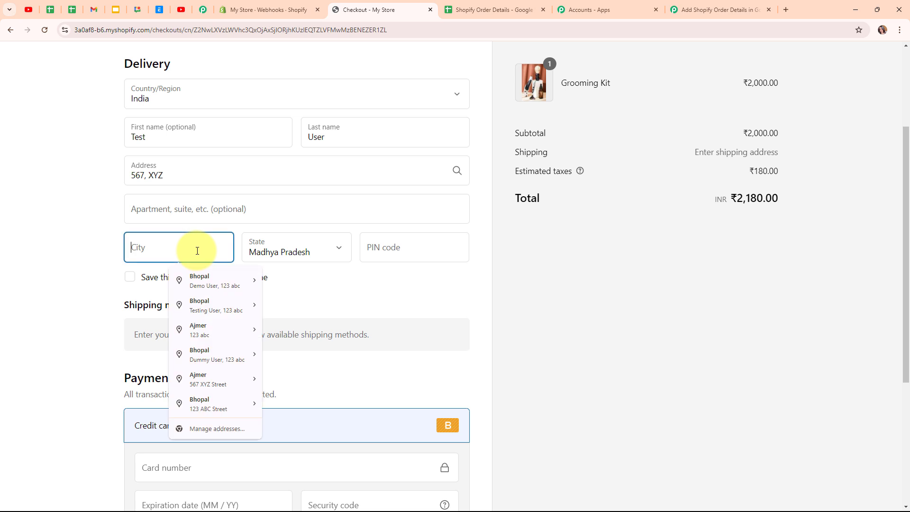
type("Bhopal")
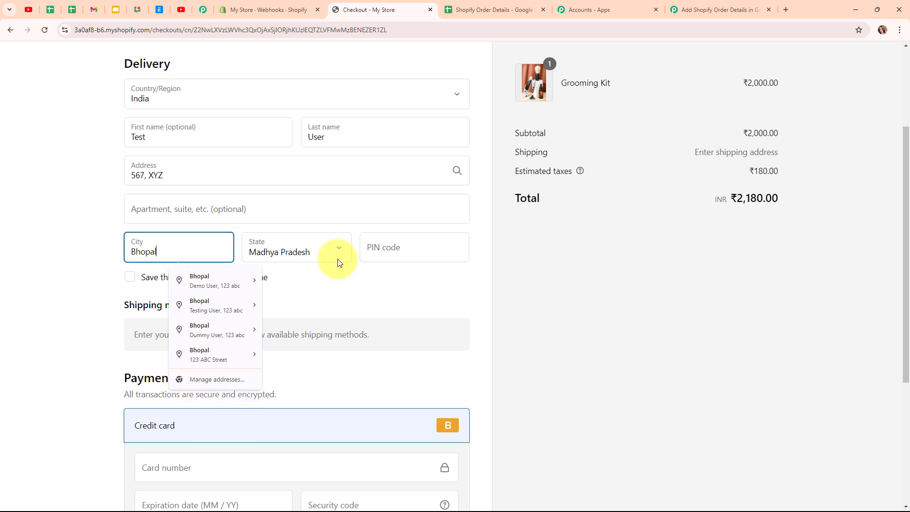
left_click(415, 247)
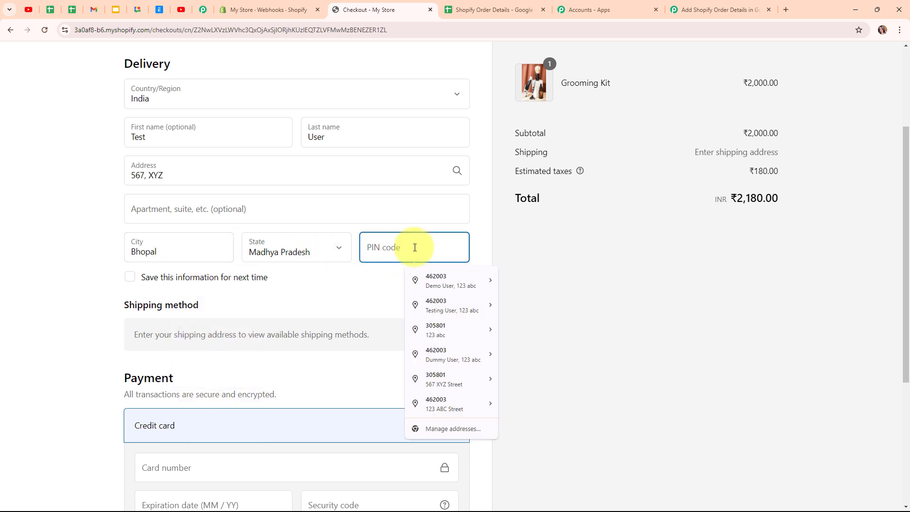
type("462003")
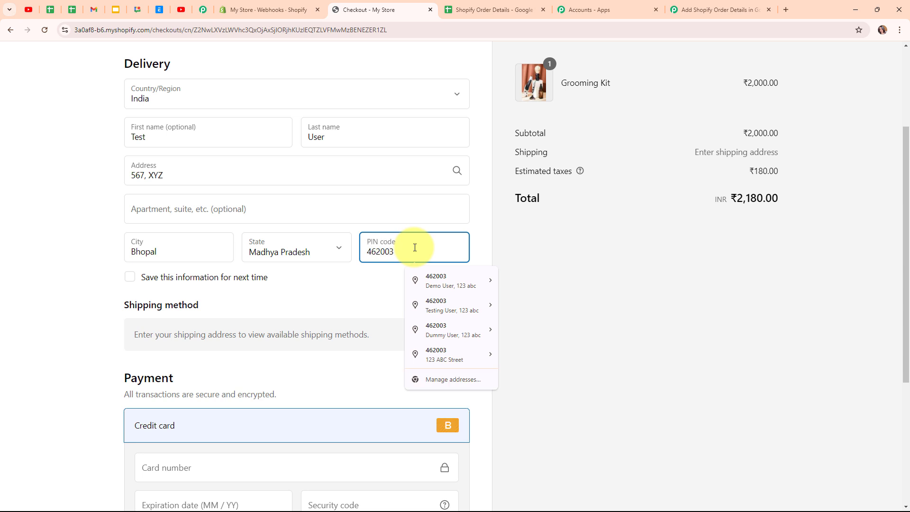
scroll(81, 218, "down", 3)
scroll(279, 194, "down", 2)
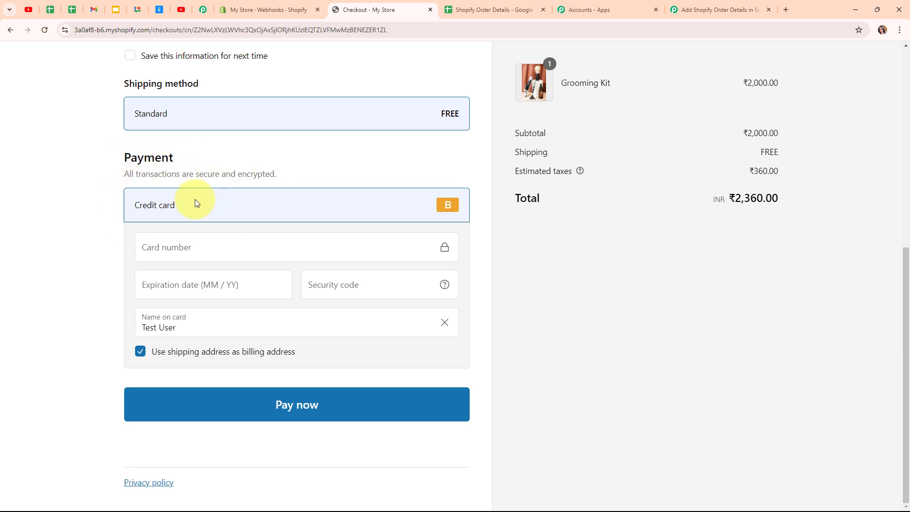
Step: Enter the test card number, expiry date and security code, then pay to place the order
left_click(252, 255)
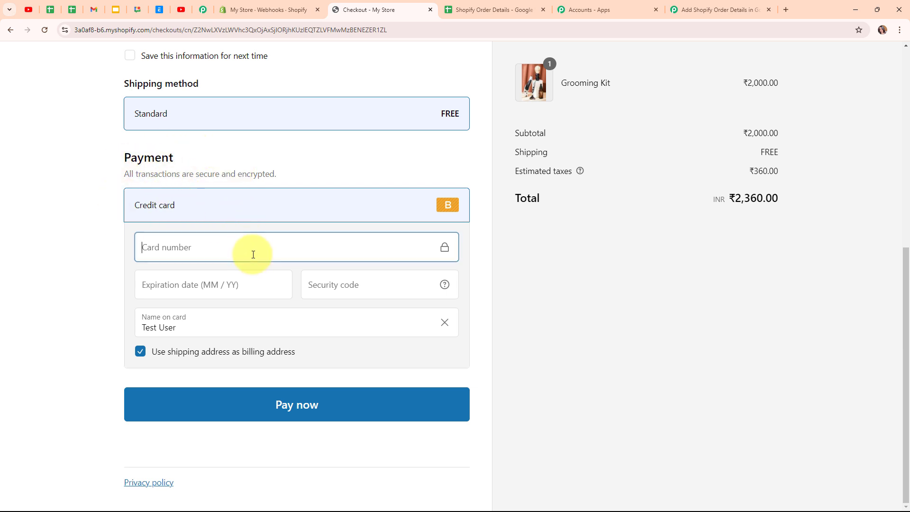
type("1")
left_click(259, 291)
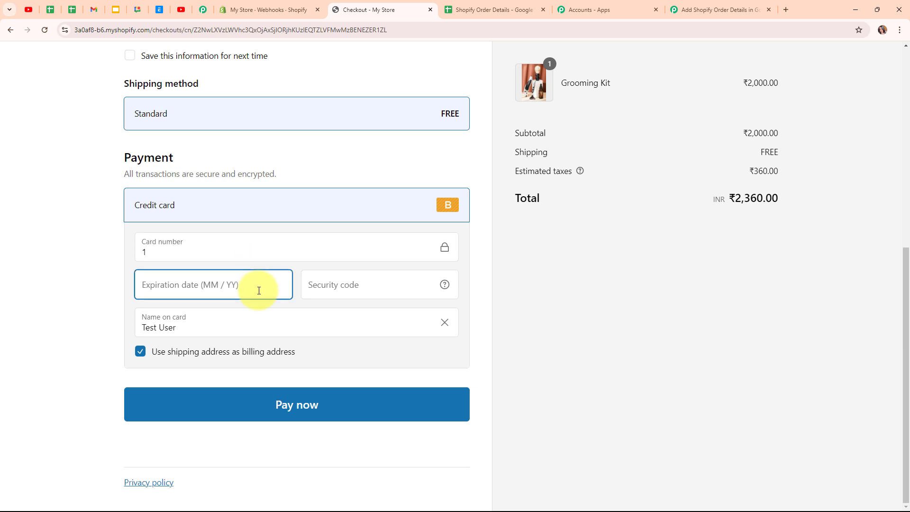
type("022")
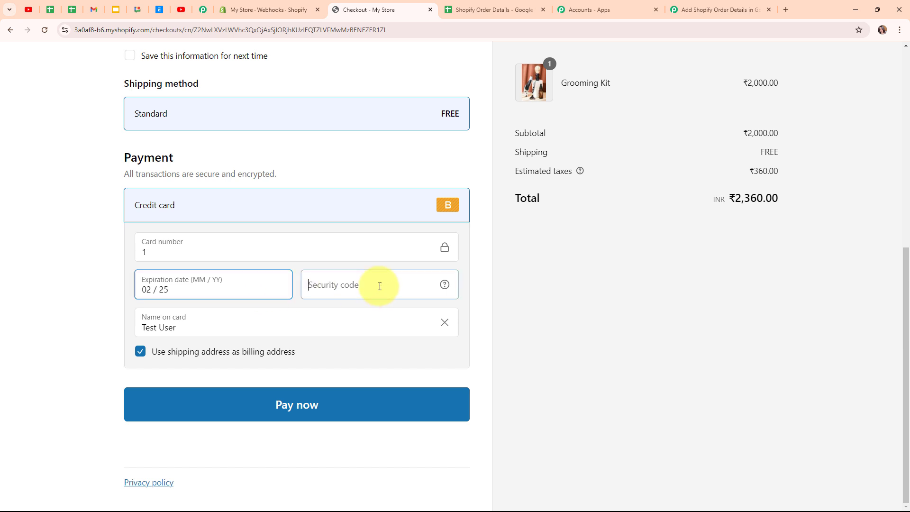
left_click(381, 290)
type("123")
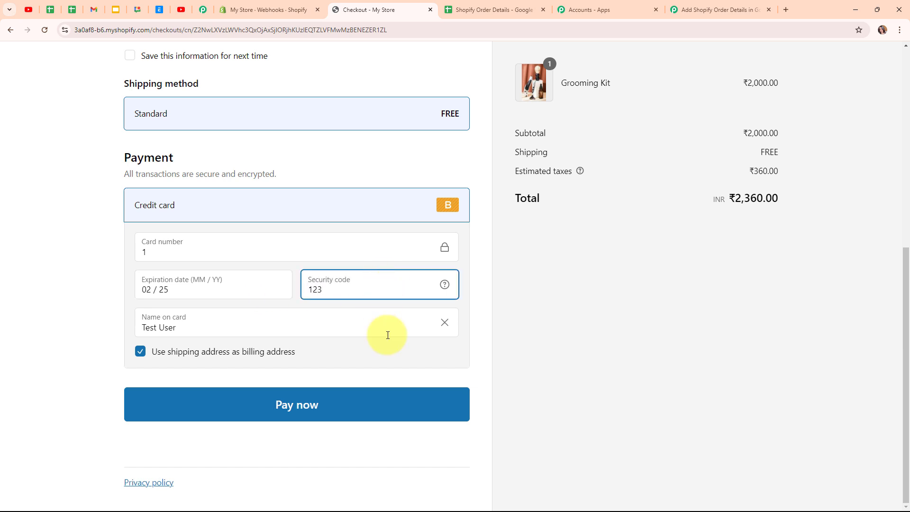
left_click(353, 405)
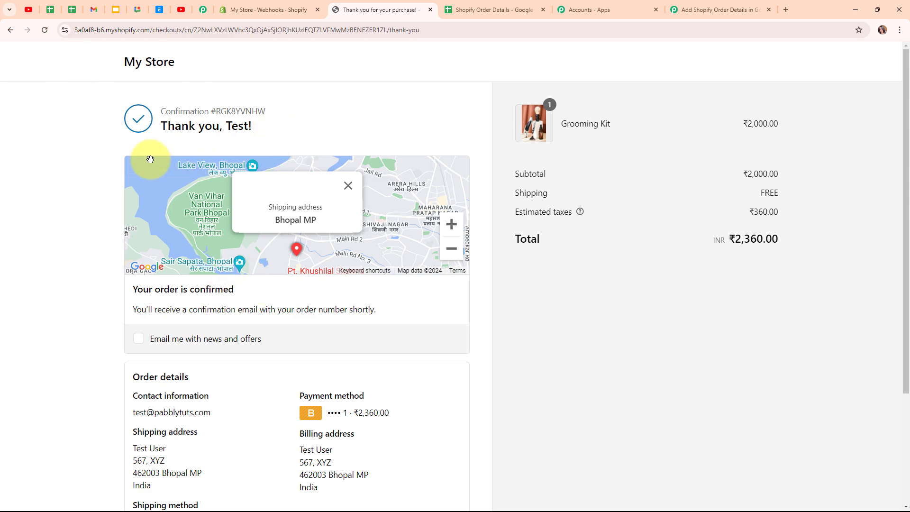
Step: Return to the Pabbly workflow and scroll through the captured order response
left_click(703, 4)
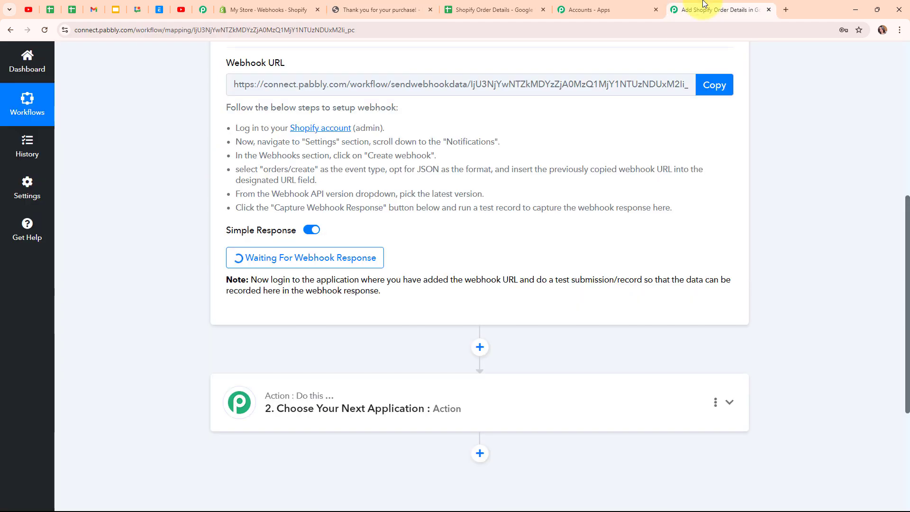
scroll(902, 223, "down", 2)
left_click_drag(902, 223, 846, 288)
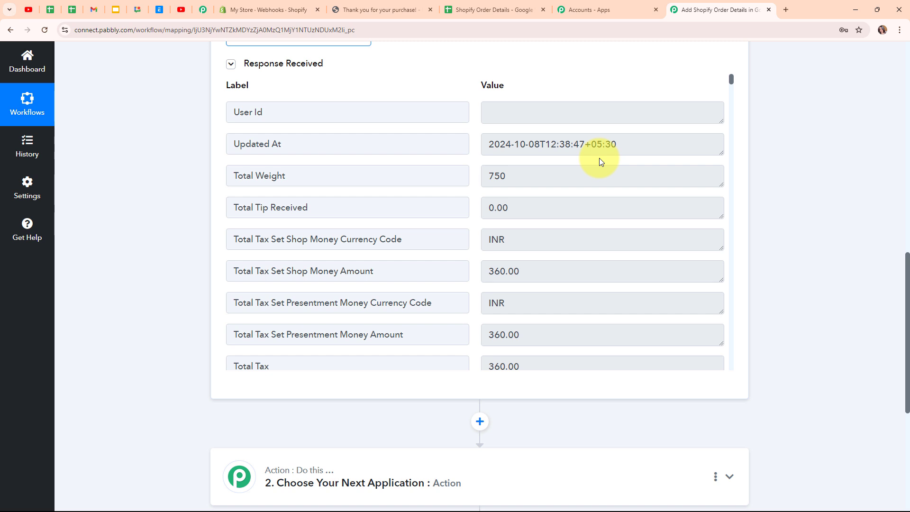
scroll(599, 158, "down", 8)
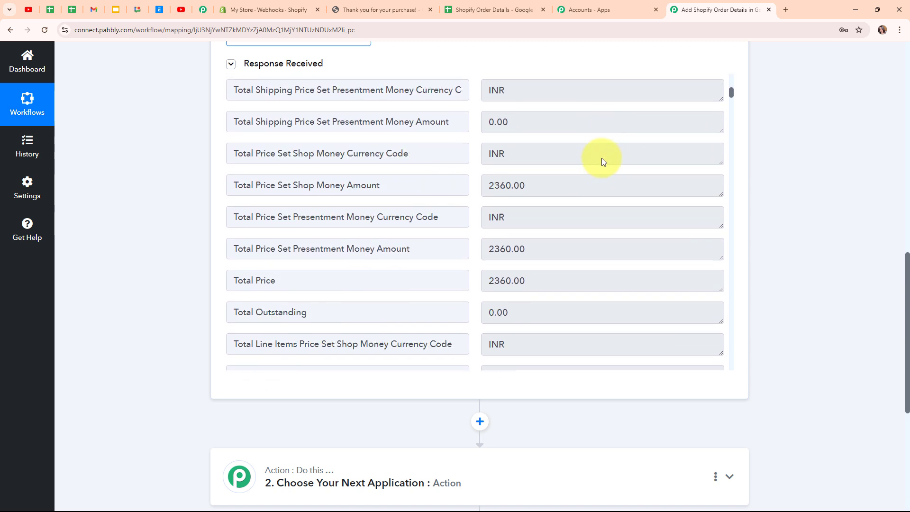
scroll(602, 161, "down", 4)
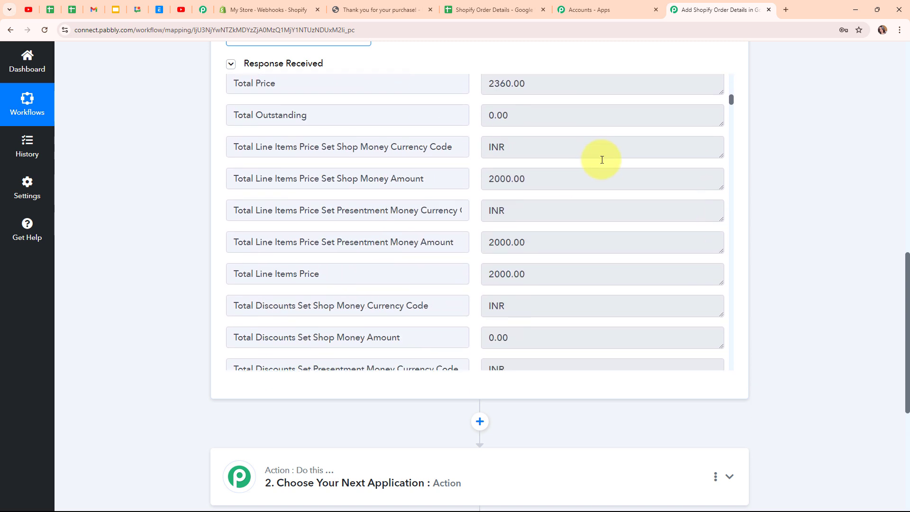
scroll(601, 159, "down", 2)
Step: Check the 2000.00 line items amount, the shopify shipping source and the Standard shipping method
left_click(546, 85)
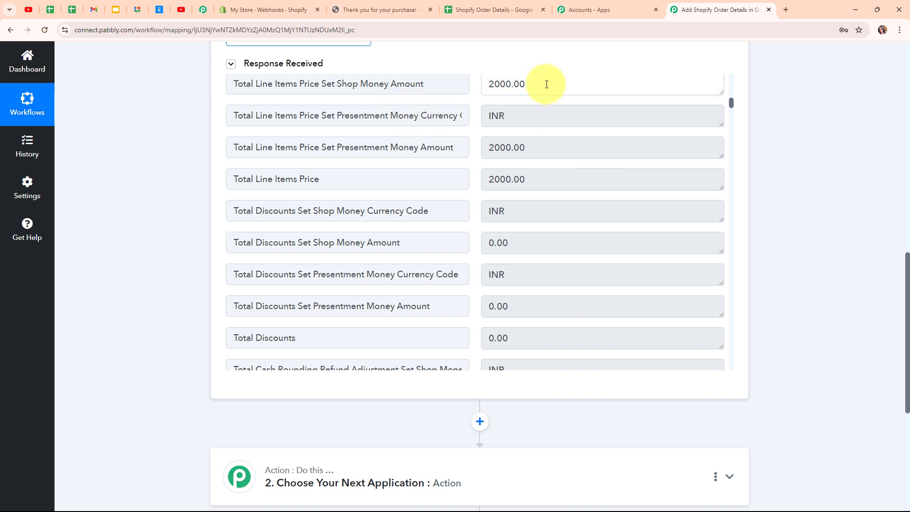
double_click(546, 84)
scroll(575, 167, "down", 1)
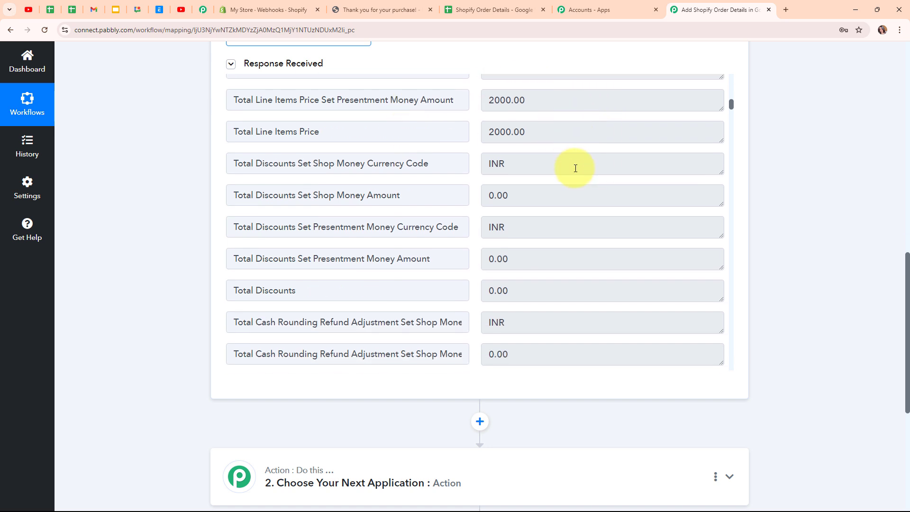
scroll(575, 169, "down", 5)
double_click(549, 137)
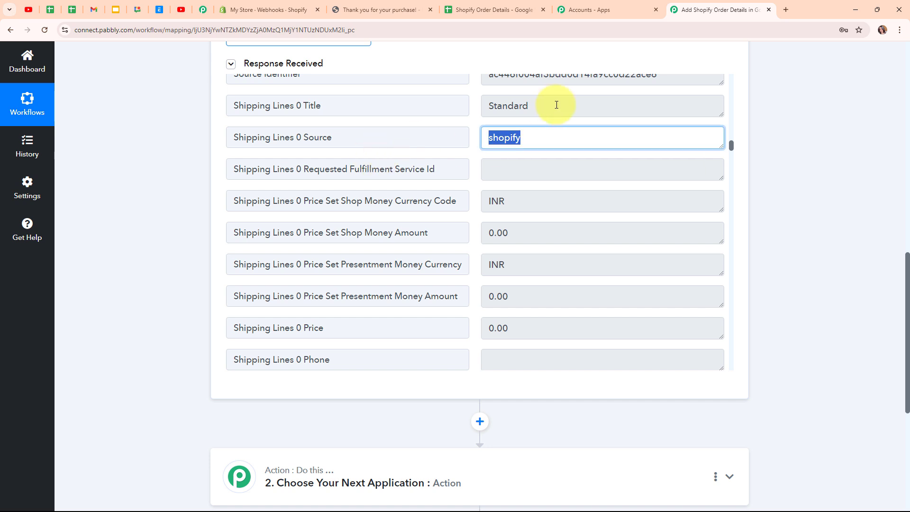
double_click(568, 101)
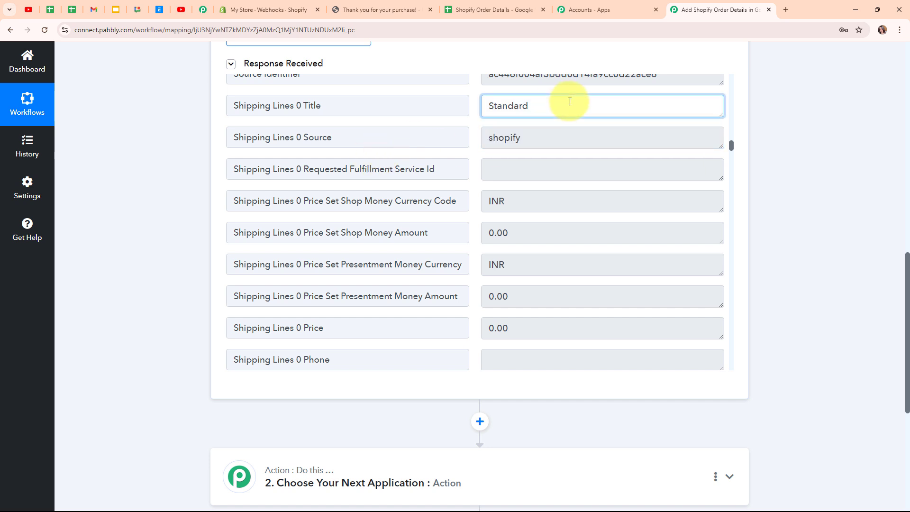
scroll(573, 210, "down", 3)
scroll(573, 210, "down", 10)
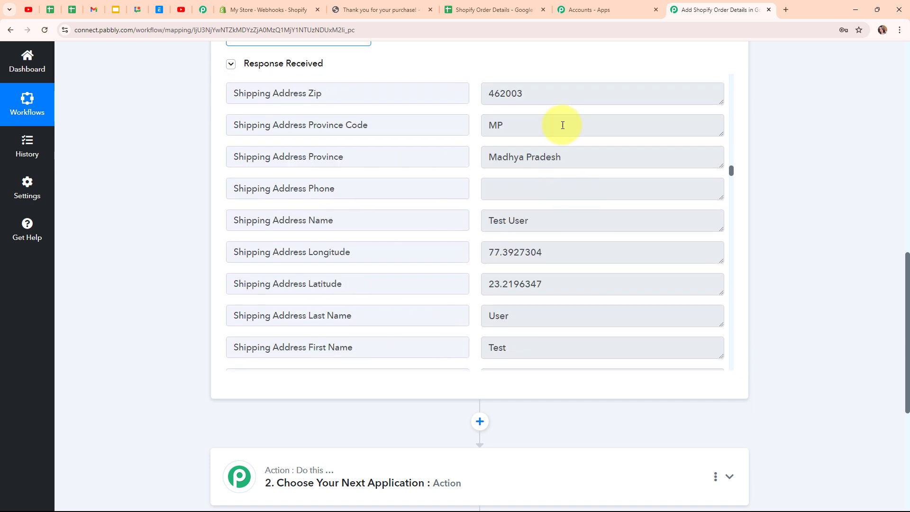
Step: Verify the shipping province Madhya Pradesh, zip code, name, country India and city Bhopal
left_click(618, 153)
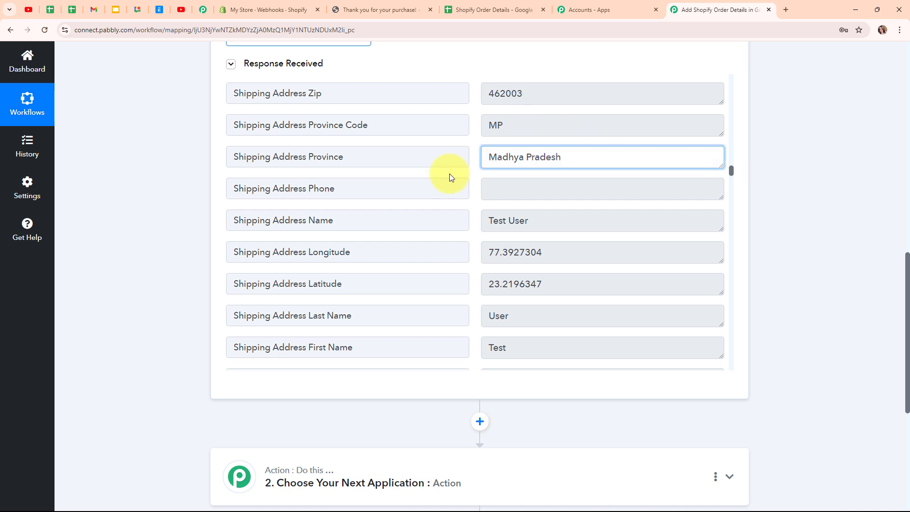
key("ctrl+a")
scroll(541, 138, "up", 1)
double_click(541, 138)
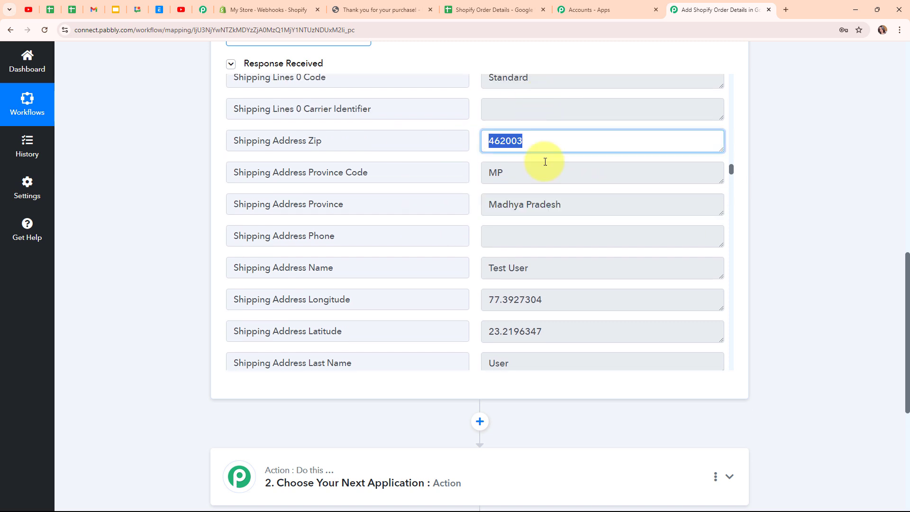
scroll(544, 158, "down", 3)
triple_click(546, 168)
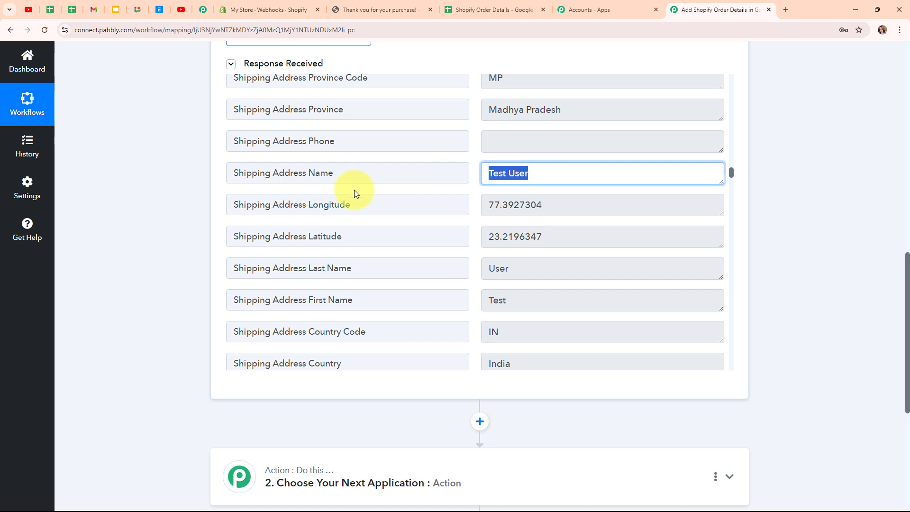
scroll(540, 237, "down", 6)
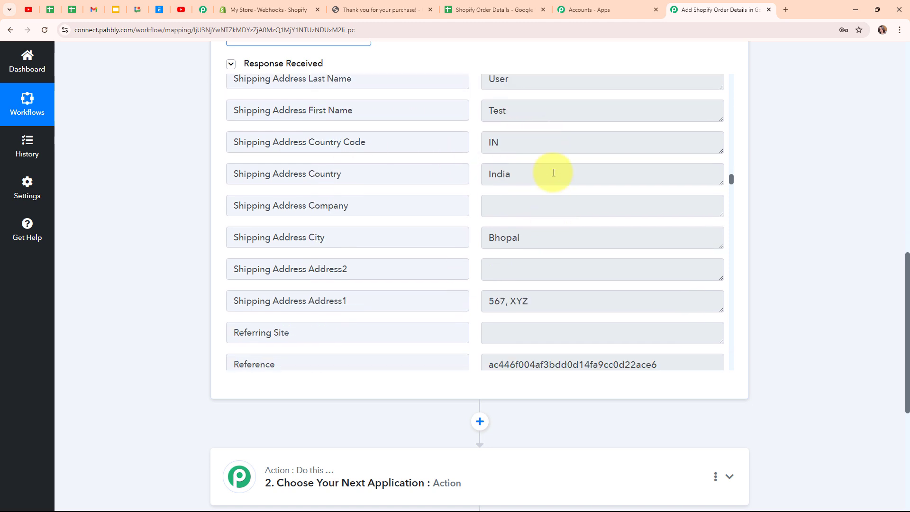
double_click(552, 173)
left_click(545, 240)
double_click(548, 248)
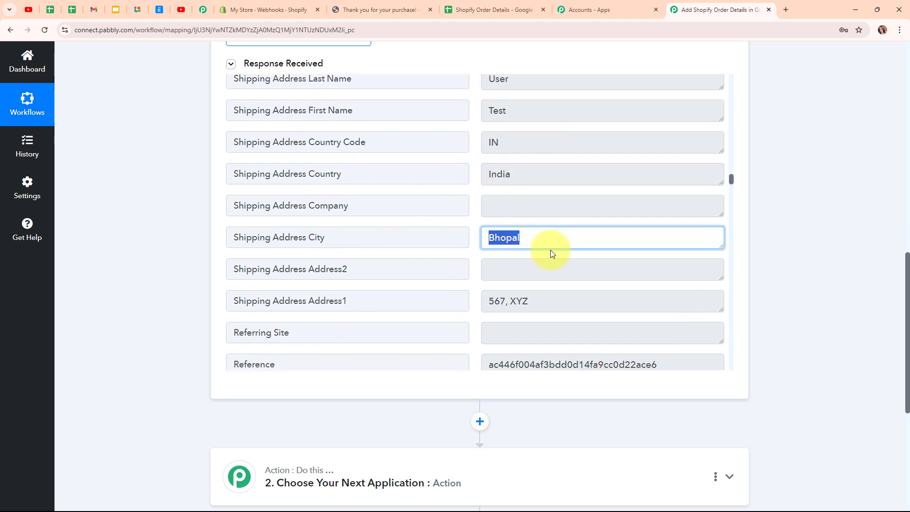
Step: Check the first address line and the ordered product title Grooming Kit
scroll(550, 246, "down", 3)
left_click(577, 209)
left_click_drag(577, 209, 375, 223)
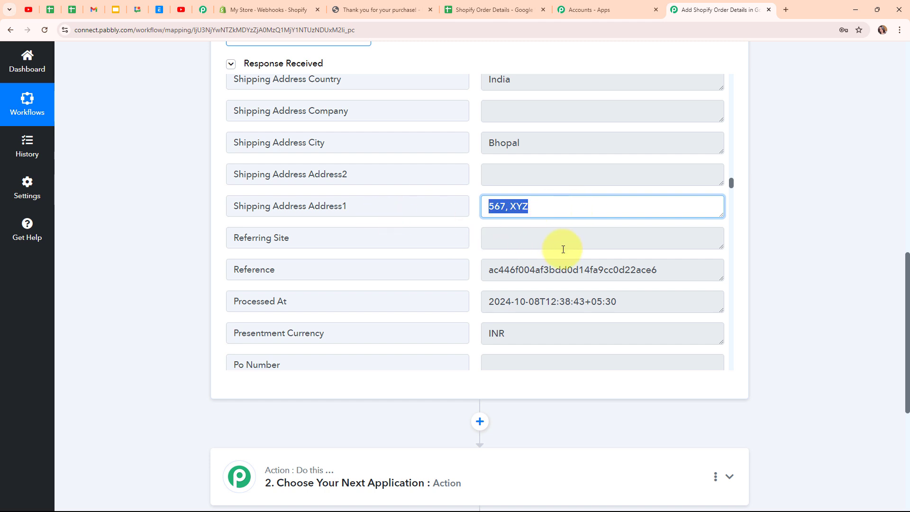
scroll(560, 248, "down", 7)
scroll(562, 248, "down", 10)
scroll(562, 248, "up", 7)
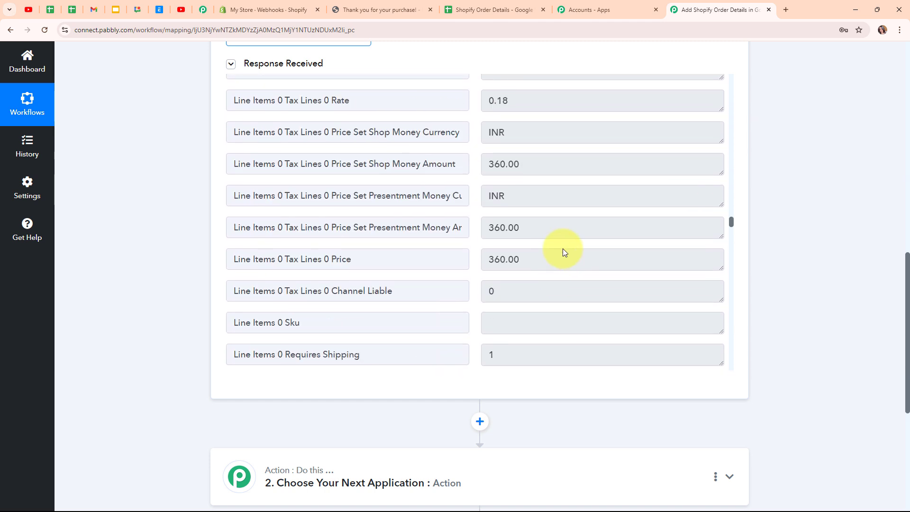
left_click_drag(600, 145, 376, 162)
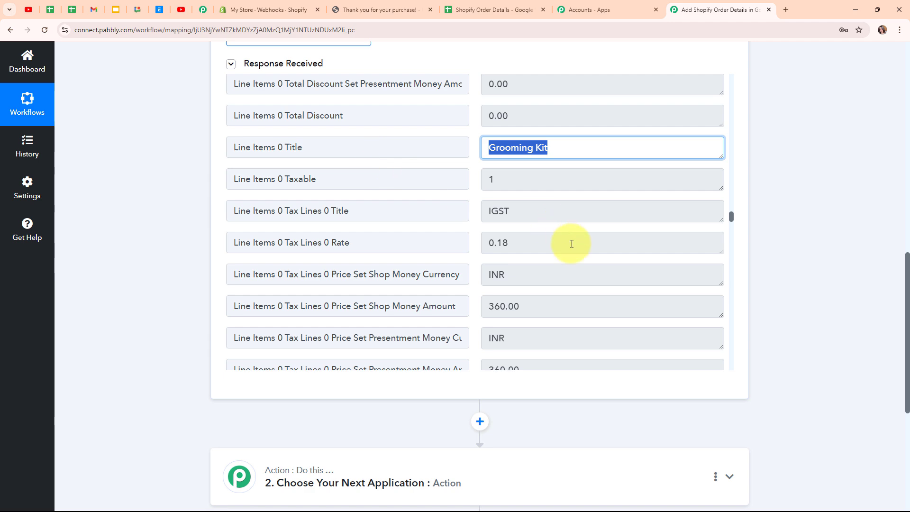
scroll(572, 244, "down", 16)
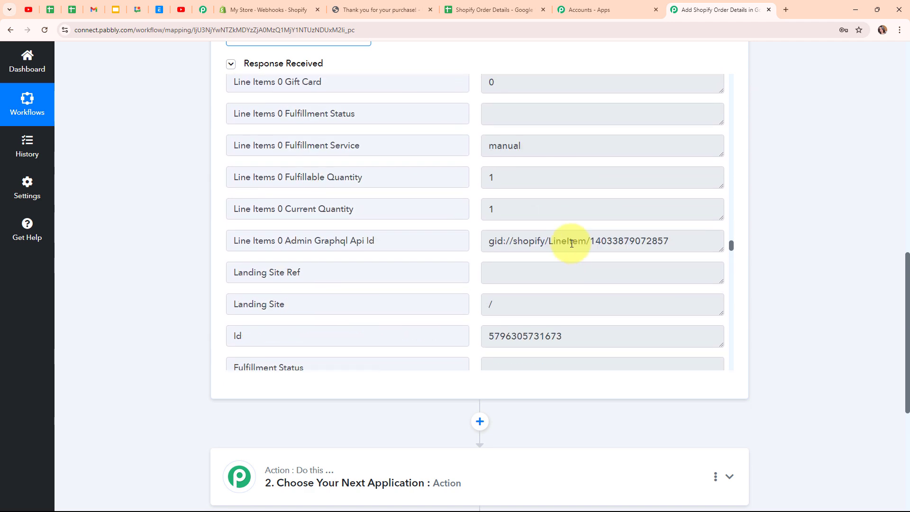
scroll(571, 244, "down", 15)
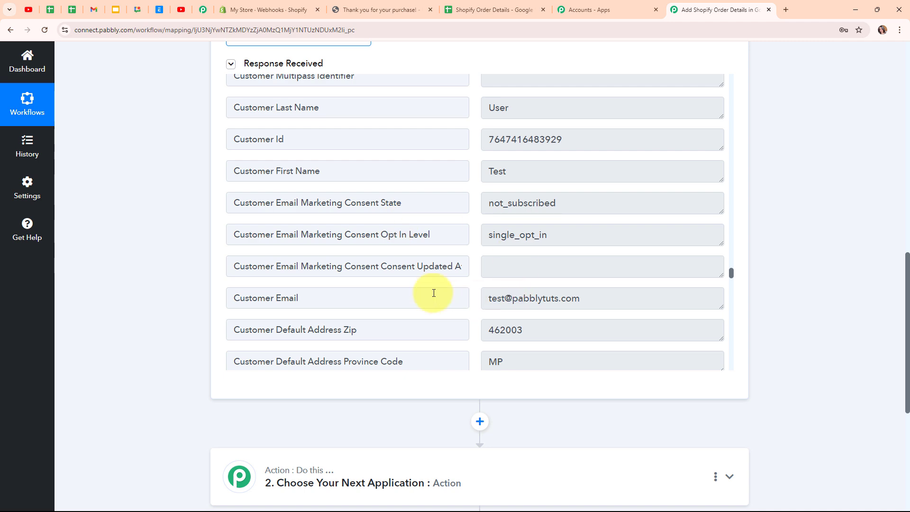
scroll(783, 258, "up", 15)
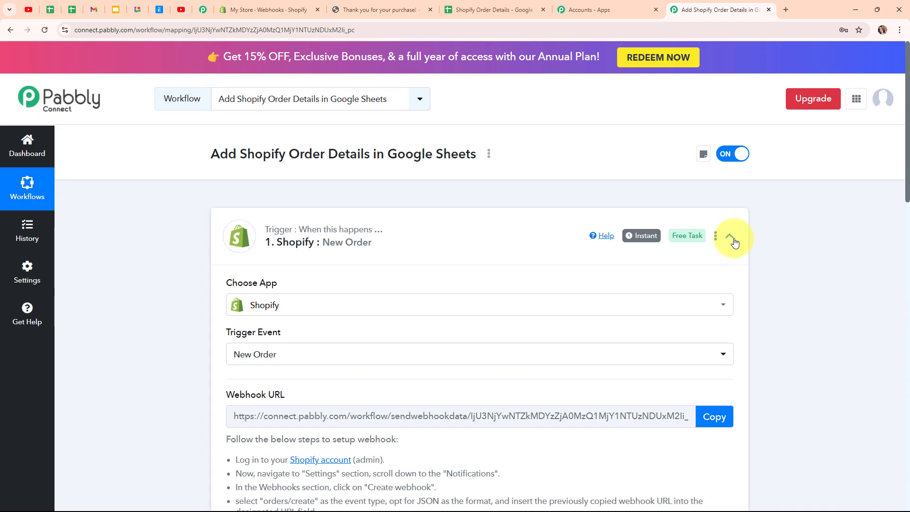
Step: Collapse the Shopify trigger, then set the action app to Google Sheets with the Add New Row event
left_click(732, 239)
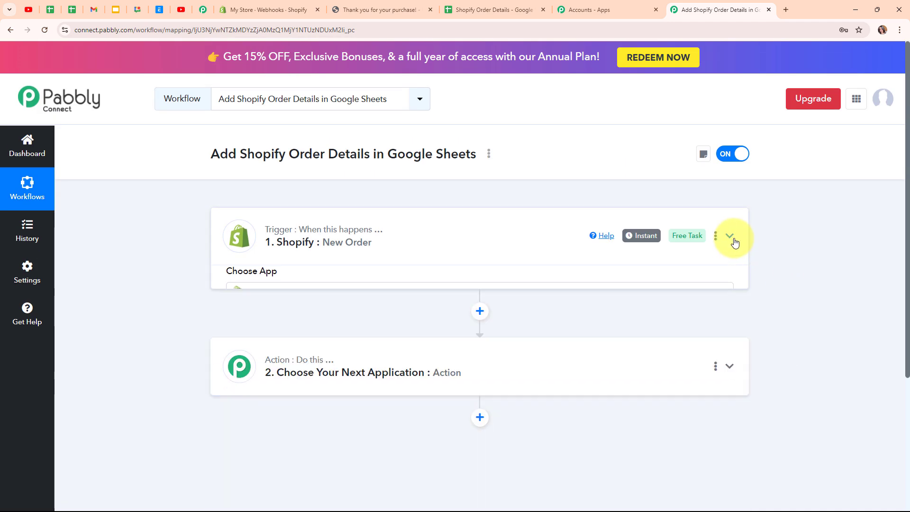
left_click(416, 351)
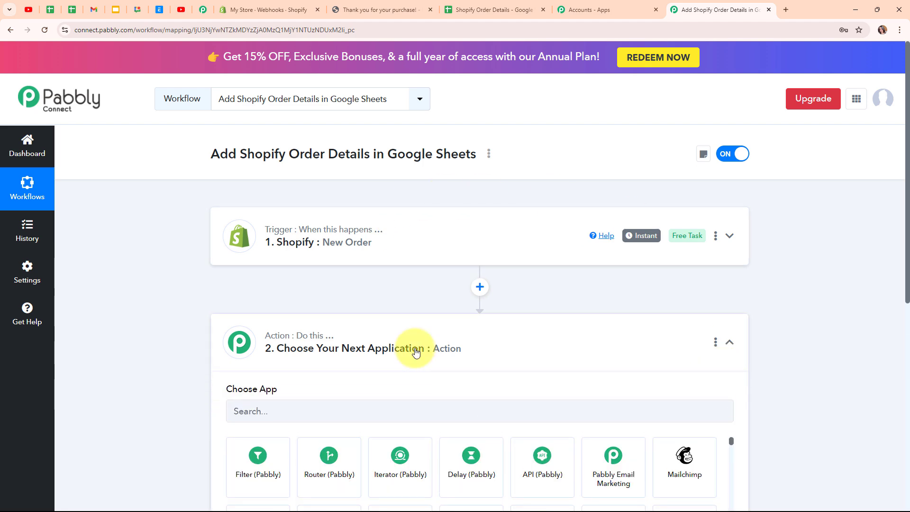
left_click(305, 250)
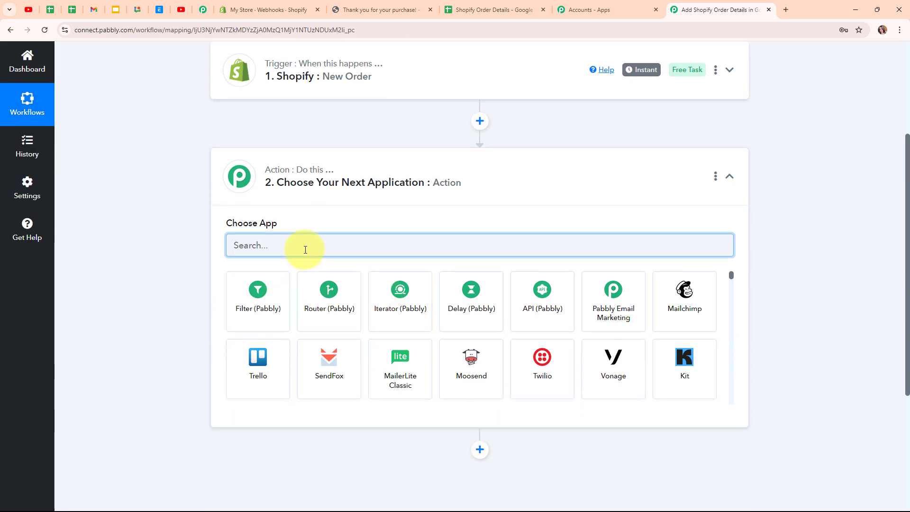
type("Goog")
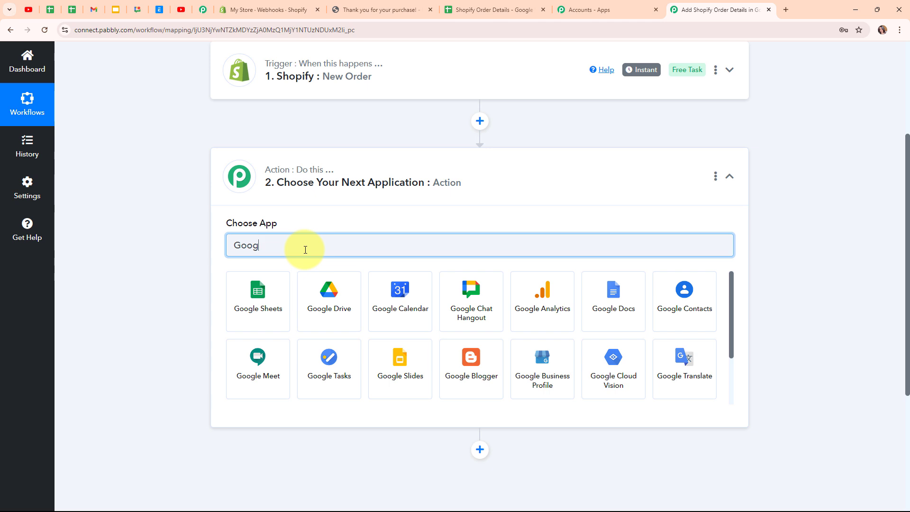
left_click(283, 306)
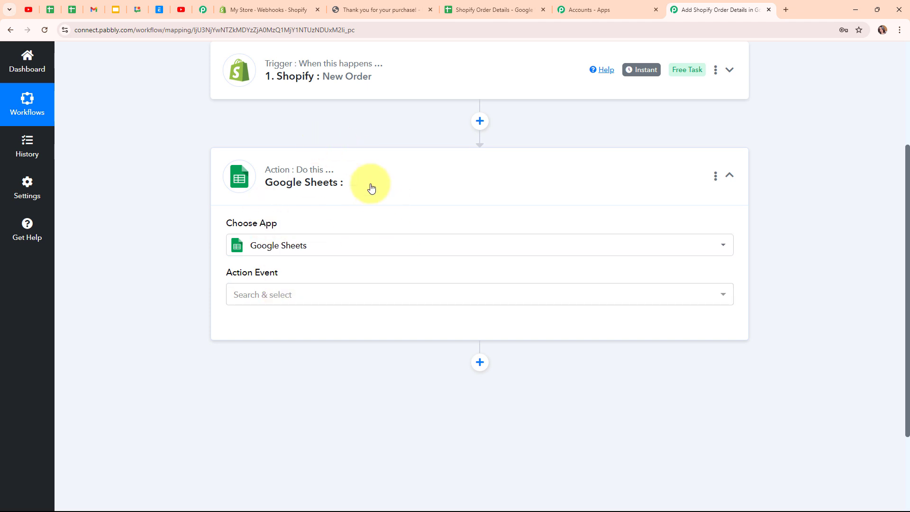
left_click(318, 299)
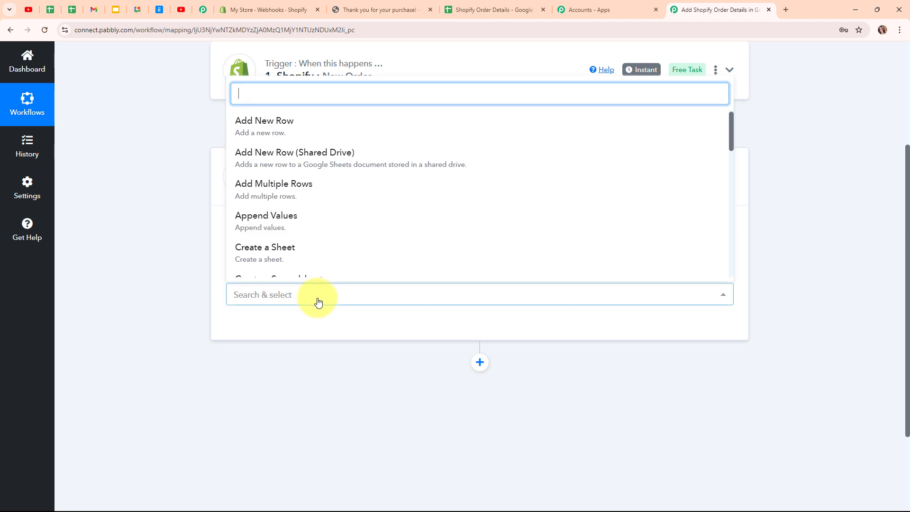
left_click(276, 118)
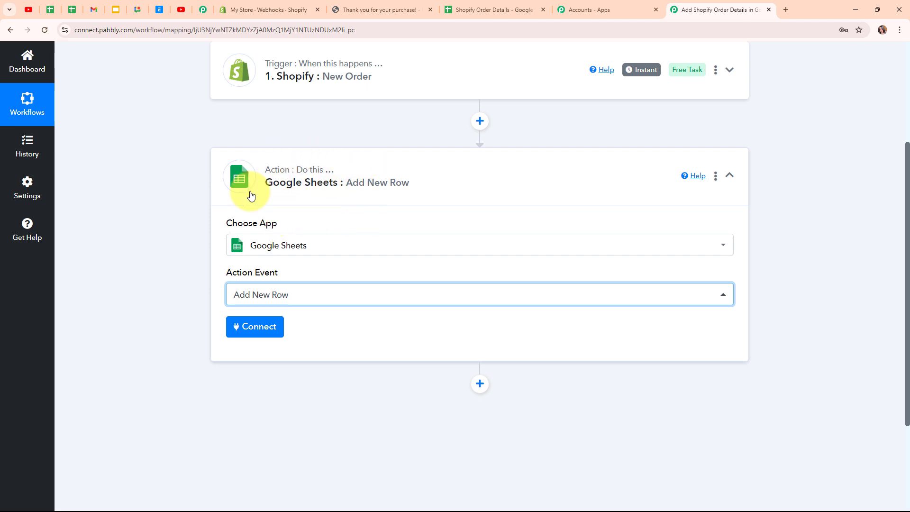
Step: Add a new Google Sheets connection by signing in with Google and allowing spreadsheet access
left_click(248, 322)
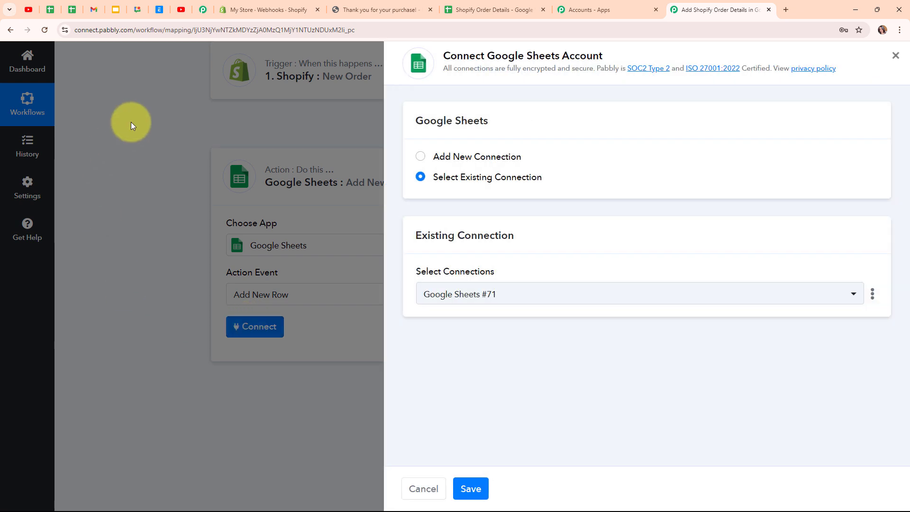
left_click(420, 159)
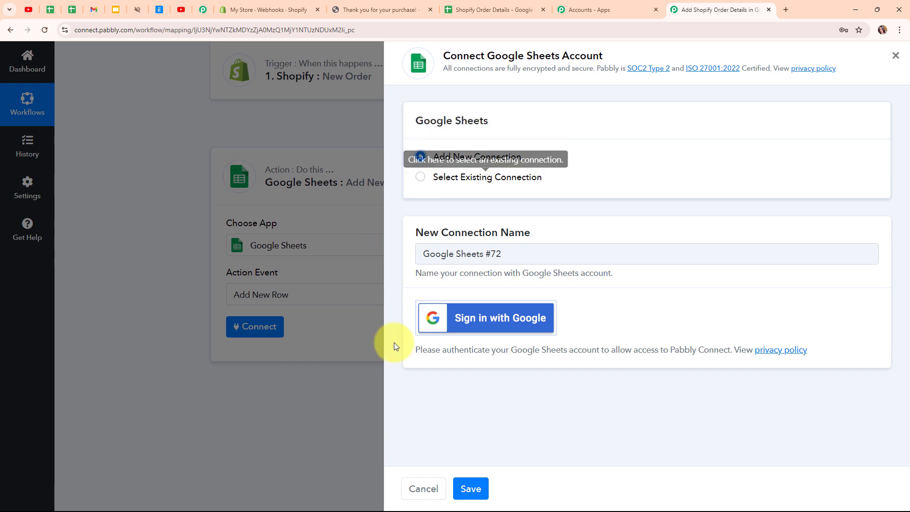
left_click(506, 333)
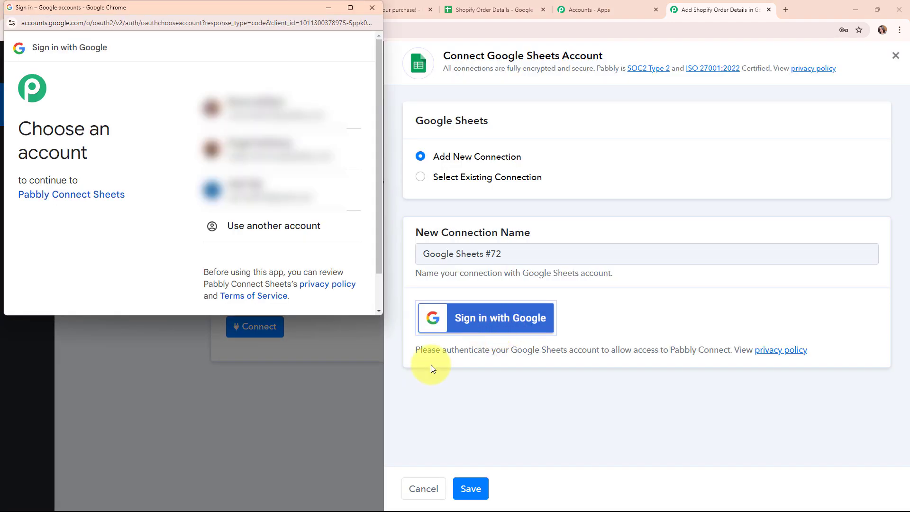
left_click(254, 121)
scroll(264, 213, "down", 5)
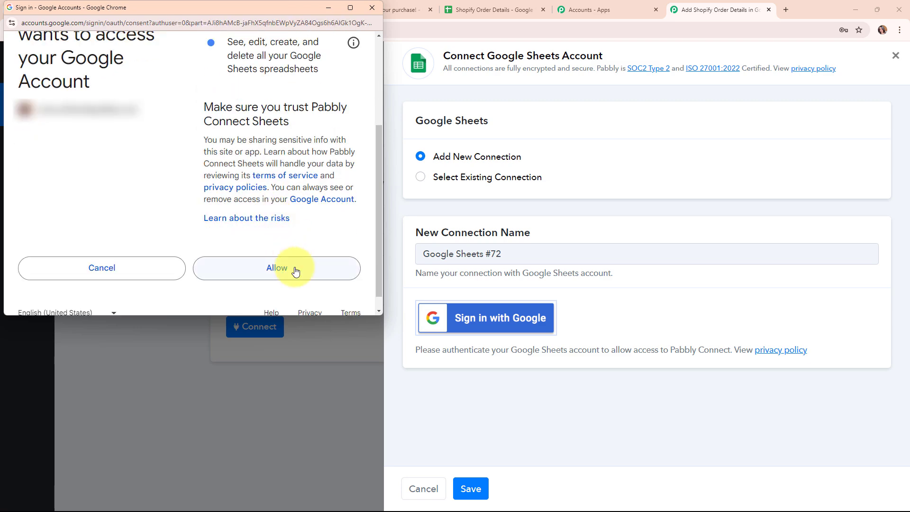
left_click(284, 268)
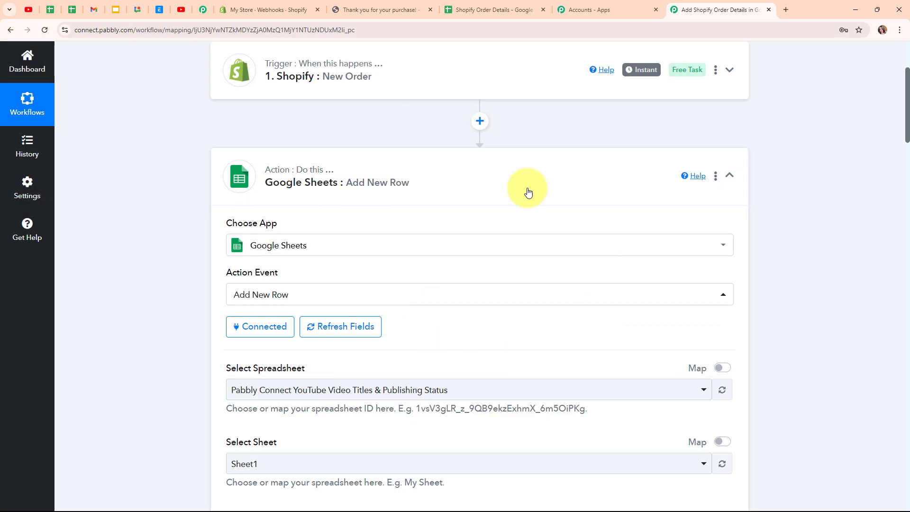
Step: Check the spreadsheet's columns, then select the Shopify Order Details spreadsheet and Sheet1
scroll(465, 293, "down", 5)
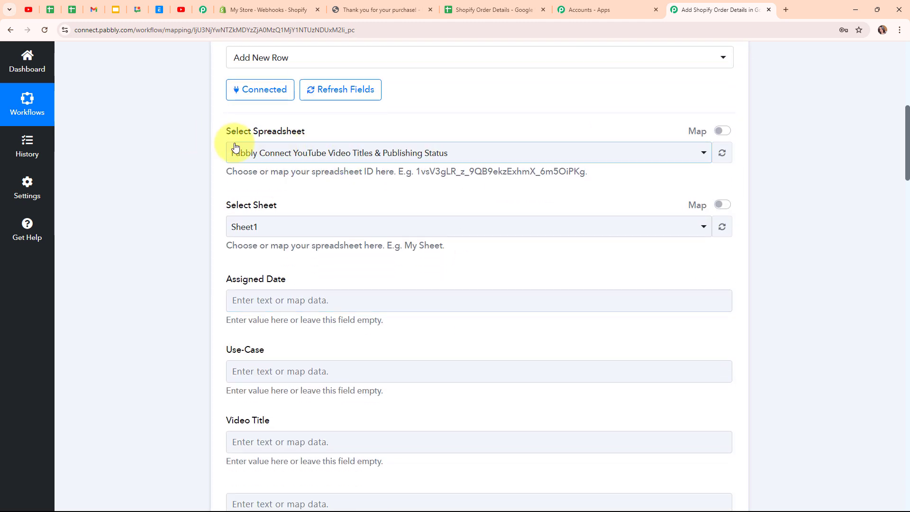
left_click(514, 4)
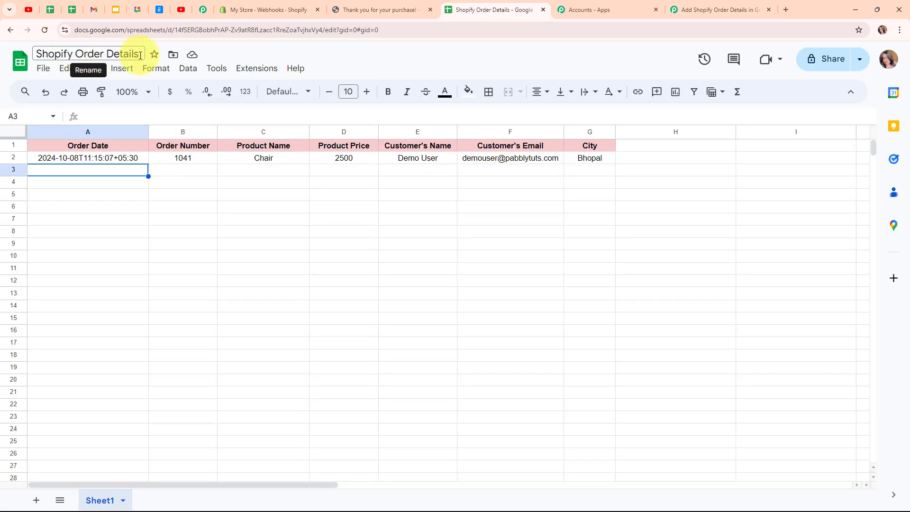
left_click(688, 10)
left_click(381, 160)
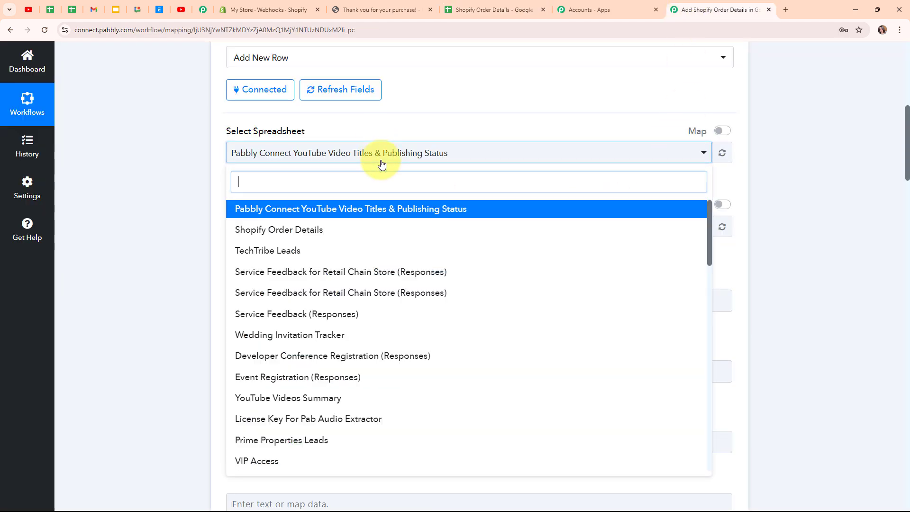
left_click(390, 235)
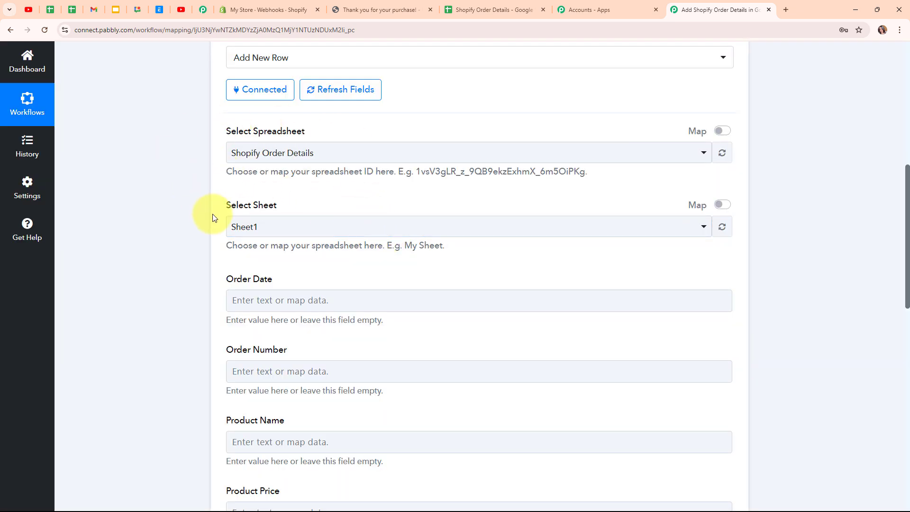
left_click(331, 228)
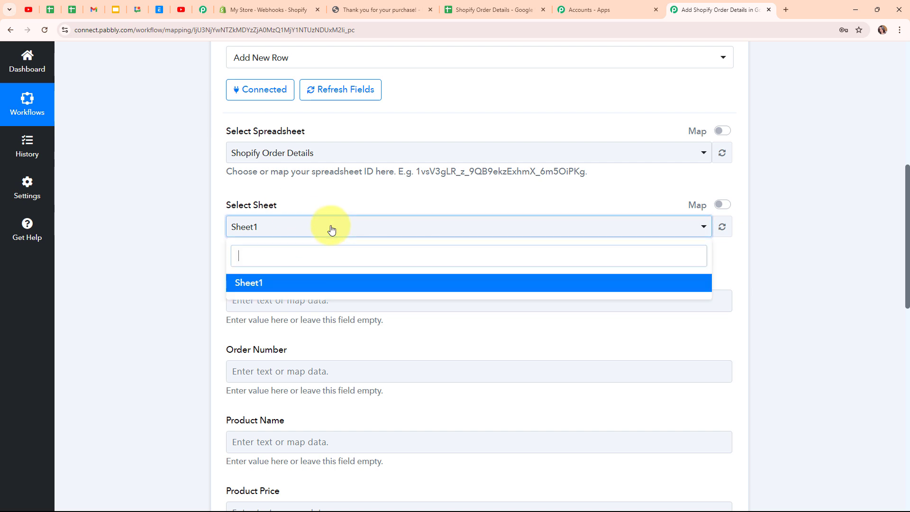
left_click(327, 284)
Step: Compare the listed column fields against the spreadsheet, viewed at 150% zoom
scroll(406, 247, "down", 4)
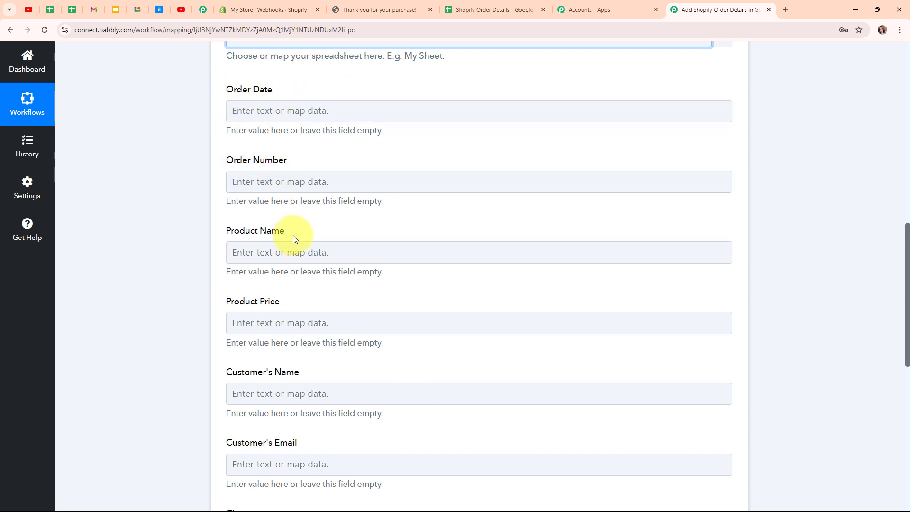
scroll(293, 237, "down", 2)
scroll(293, 235, "down", 1)
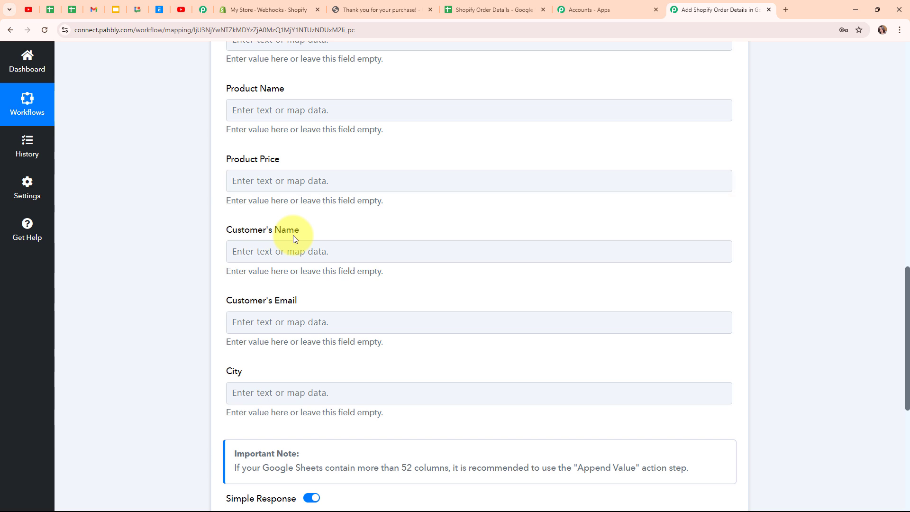
scroll(293, 235, "up", 1)
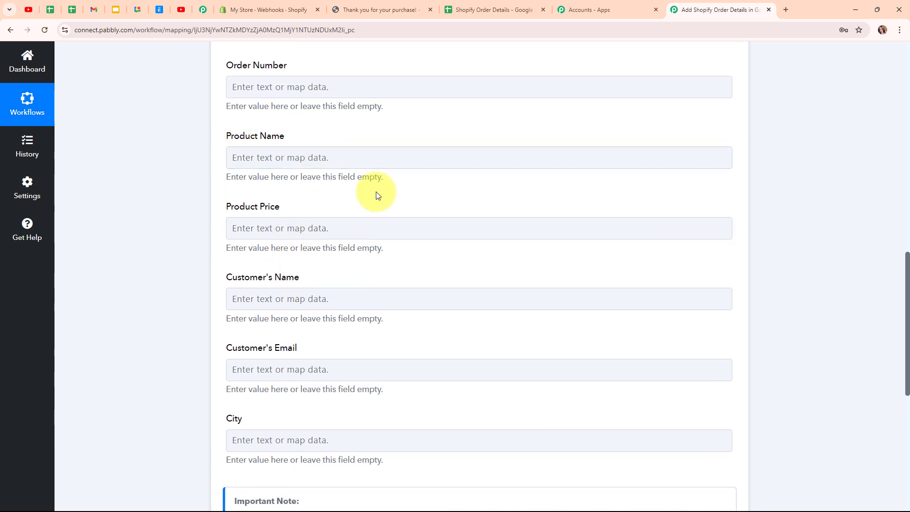
left_click(481, 10)
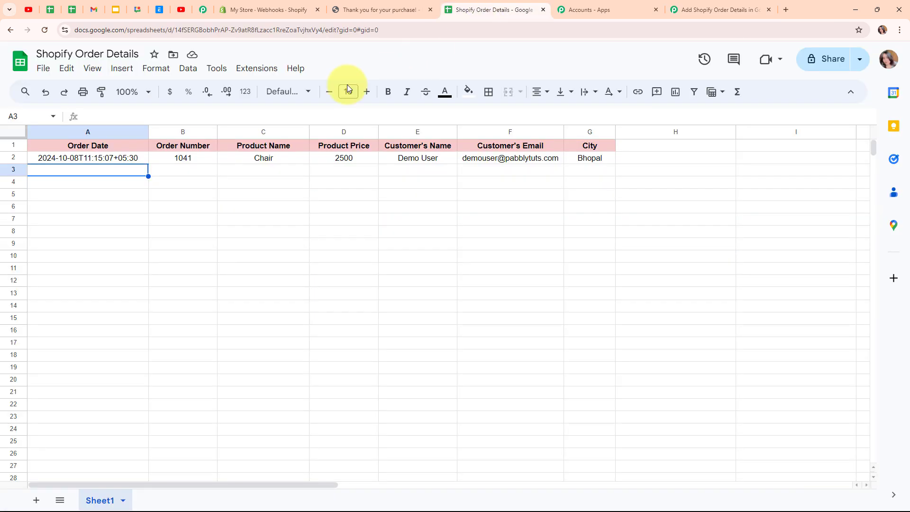
left_click(142, 91)
left_click(132, 213)
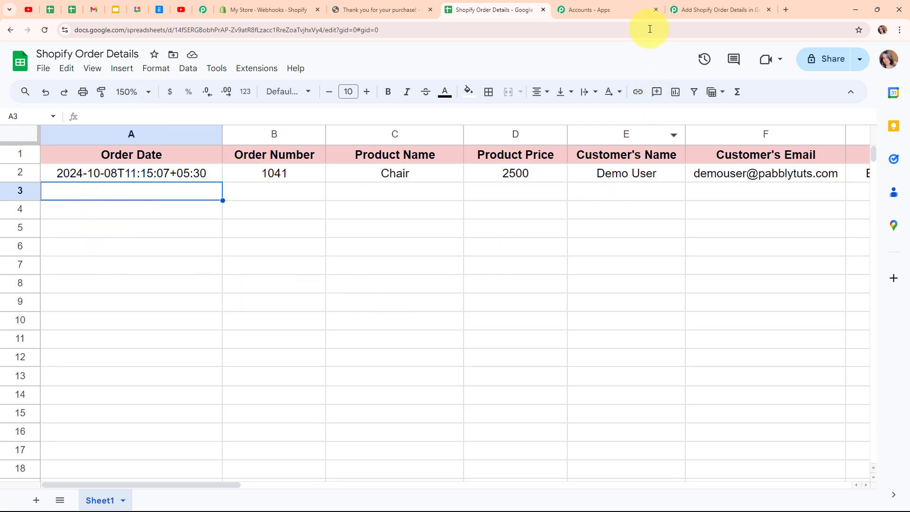
left_click(723, 9)
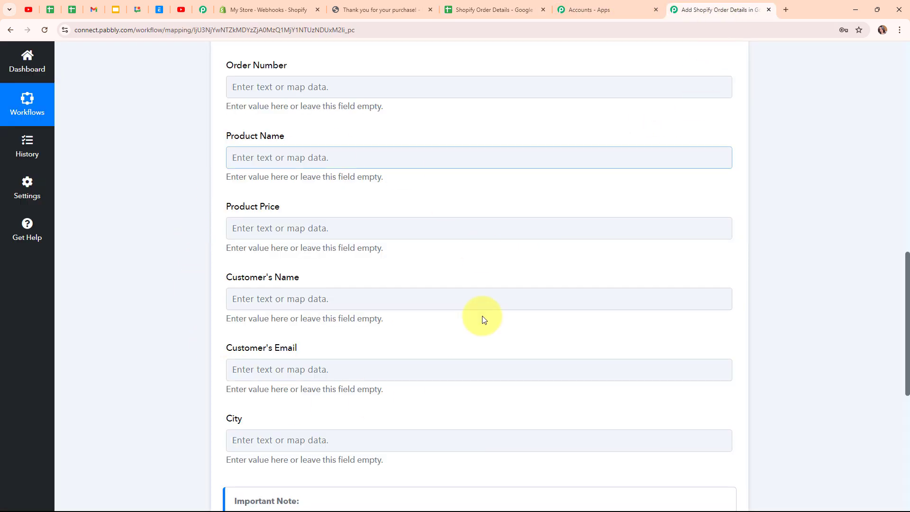
scroll(382, 198, "up", 2)
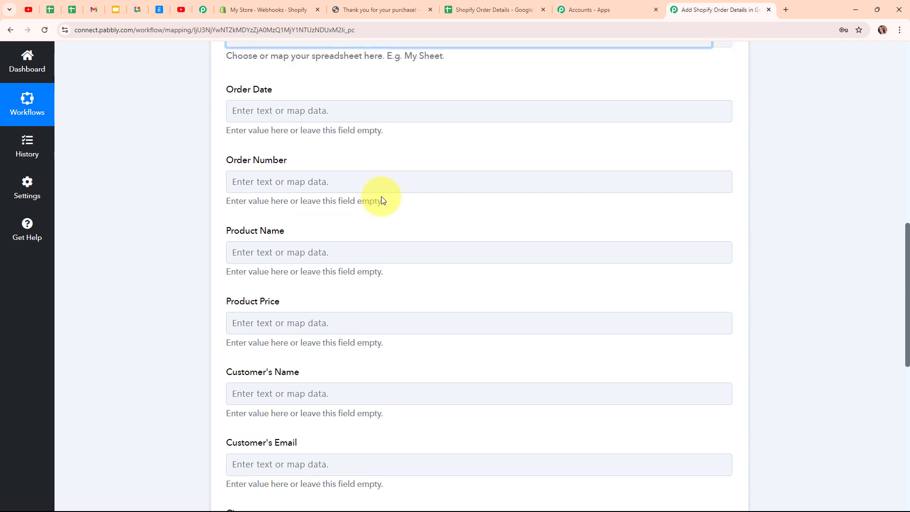
scroll(231, 113, "up", 2)
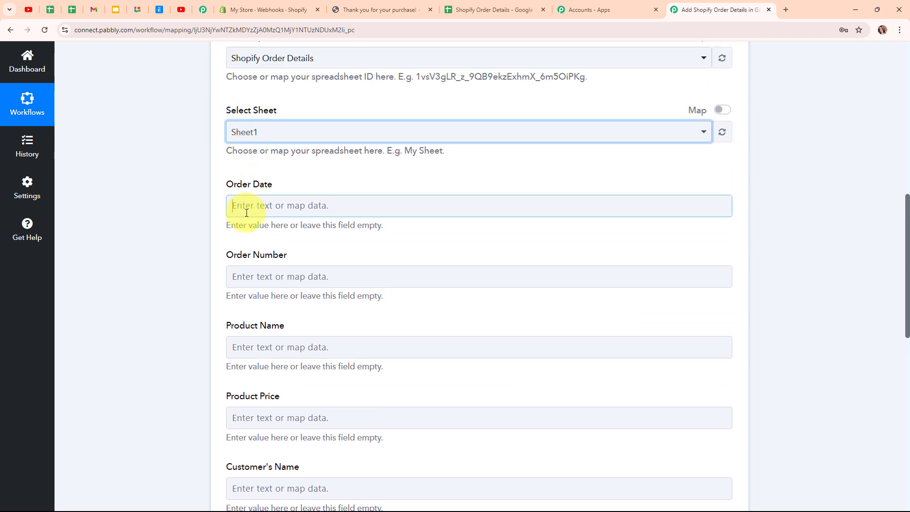
Step: Map Updated At into Order Date and the Shopify order number into Order Number
left_click(246, 208)
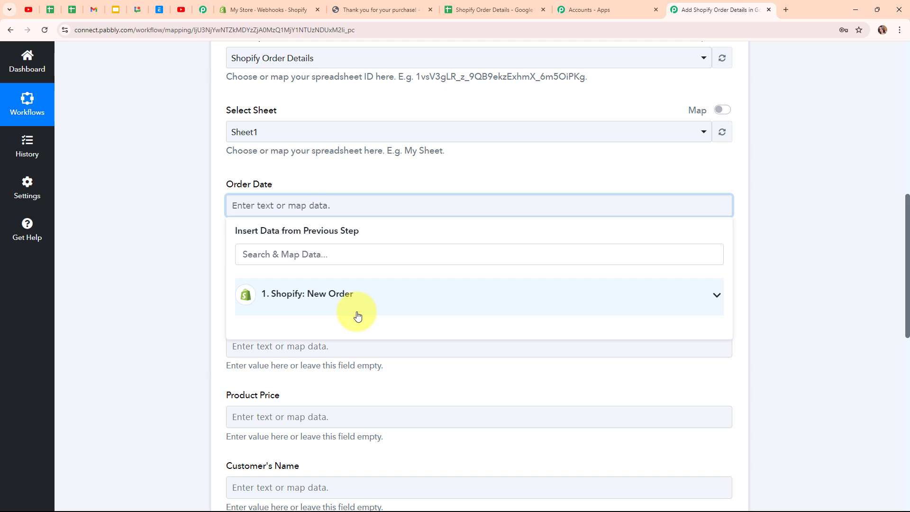
left_click(357, 313)
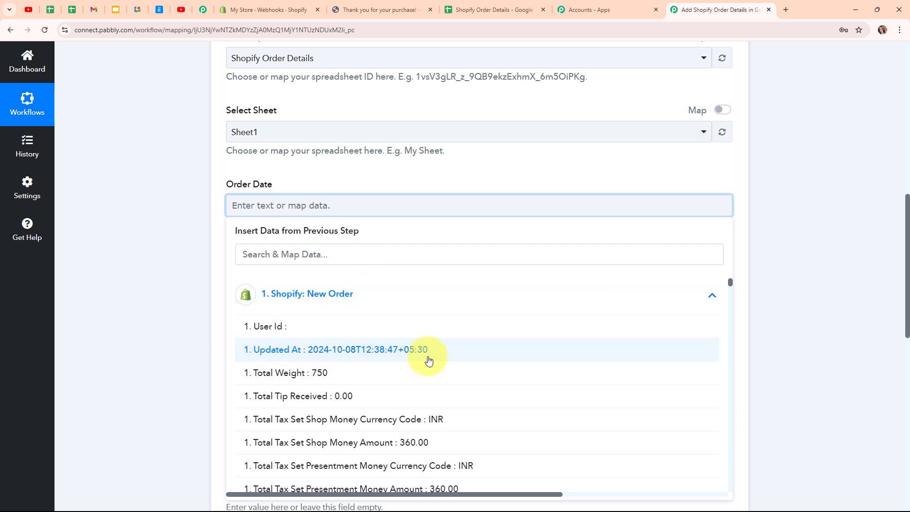
left_click(429, 360)
left_click(217, 298)
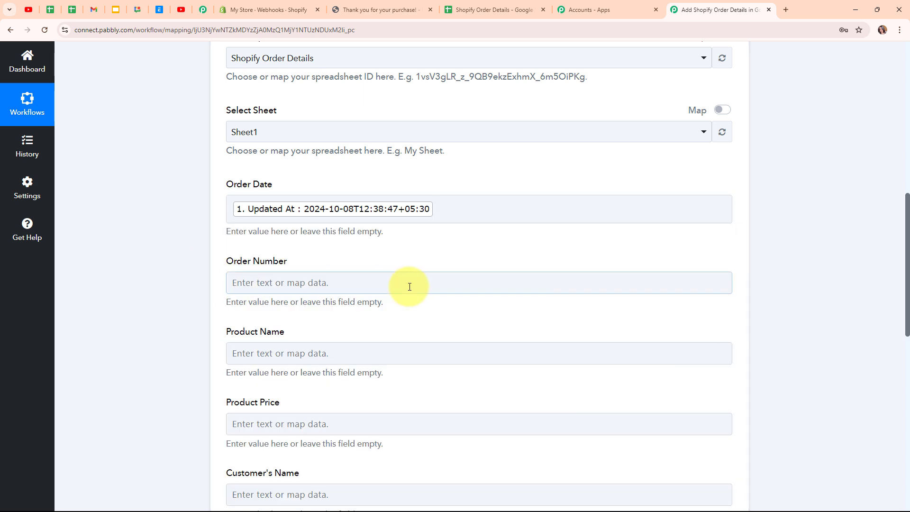
scroll(391, 238, "down", 2)
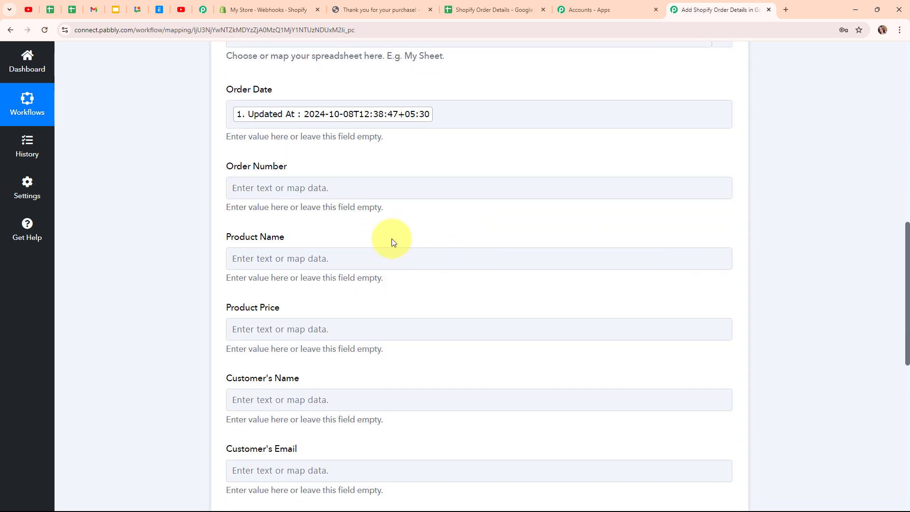
left_click(285, 188)
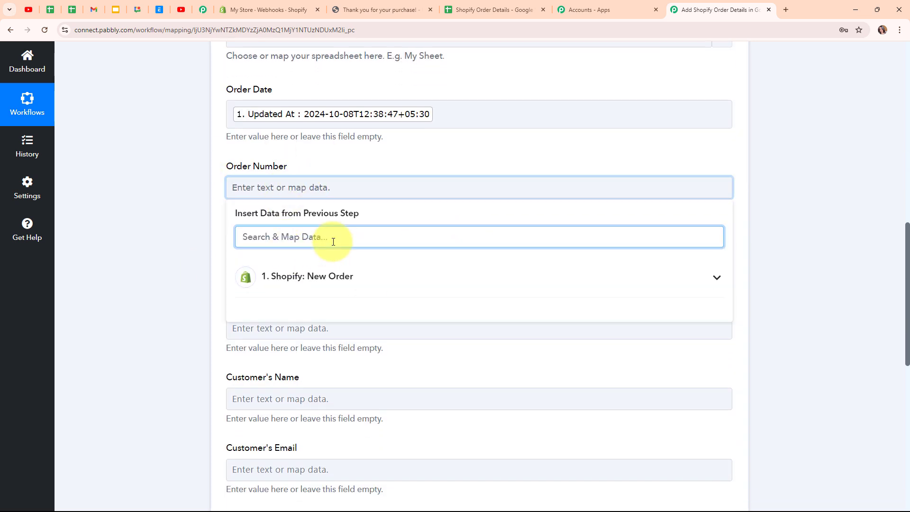
type("num")
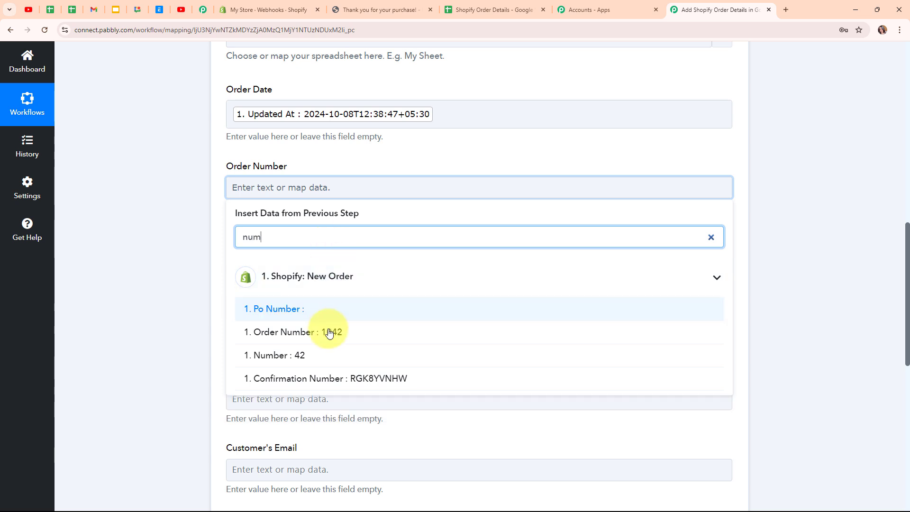
left_click(329, 333)
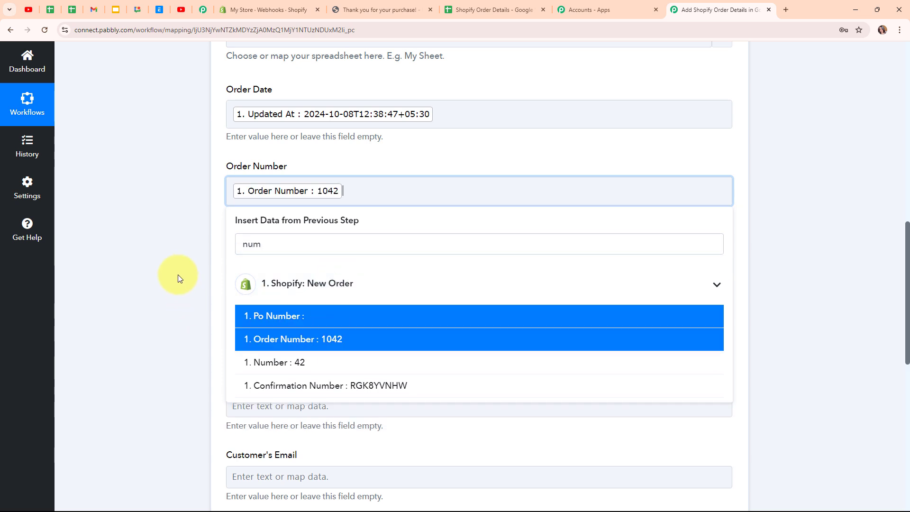
scroll(572, 264, "down", 2)
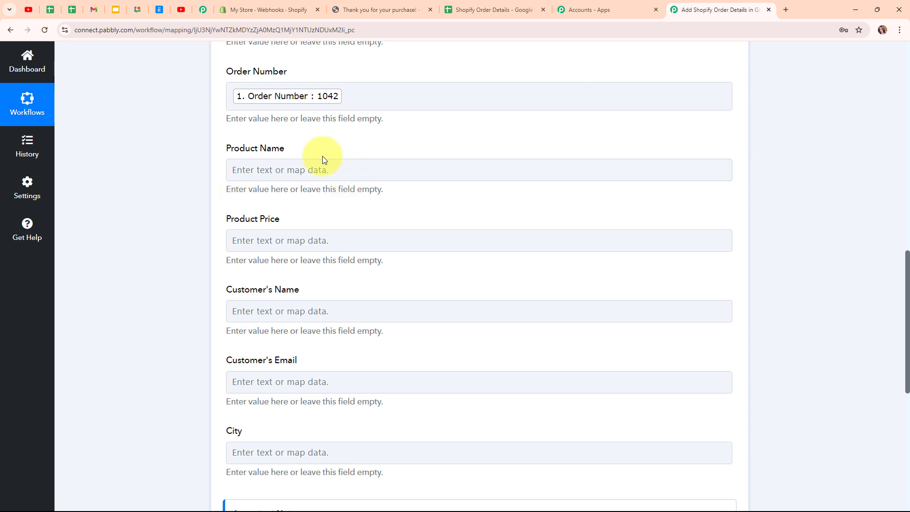
Step: Map the line item name (Grooming Kit) into Product Name
left_click(321, 168)
left_click(321, 217)
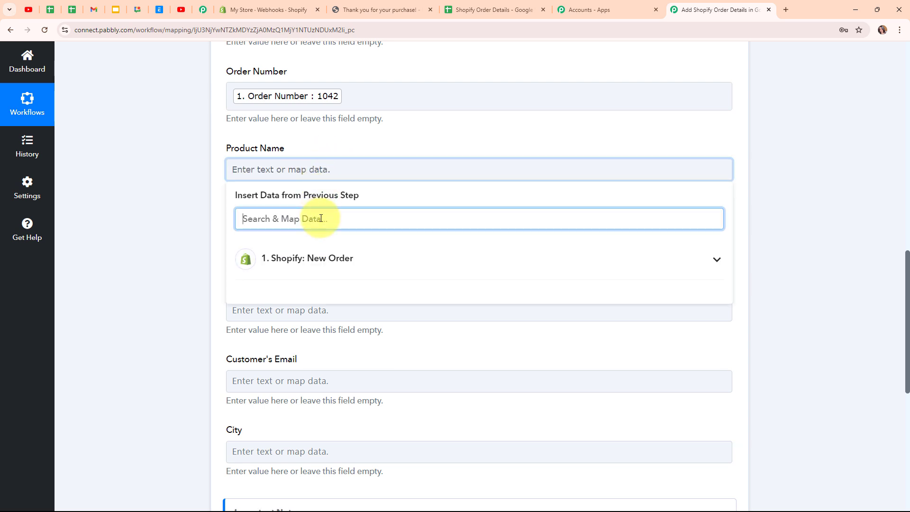
type("name")
scroll(366, 311, "down", 1)
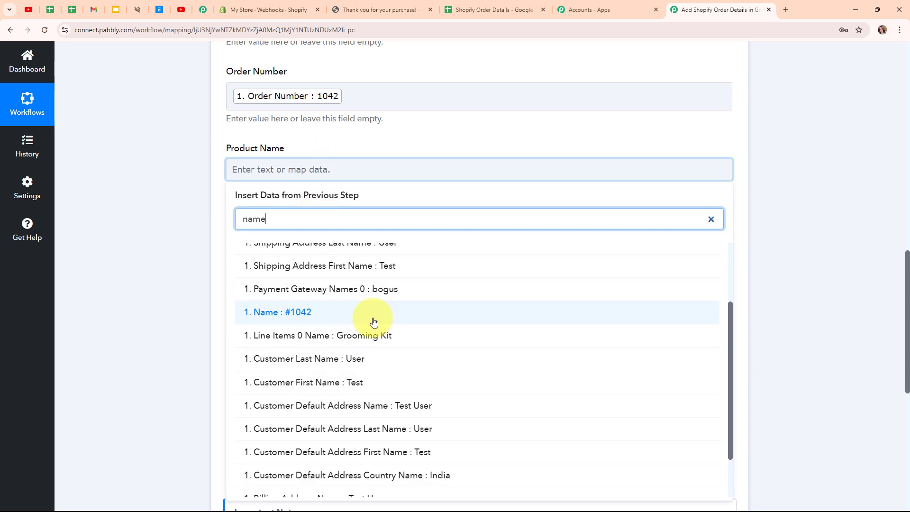
left_click(400, 344)
left_click(403, 245)
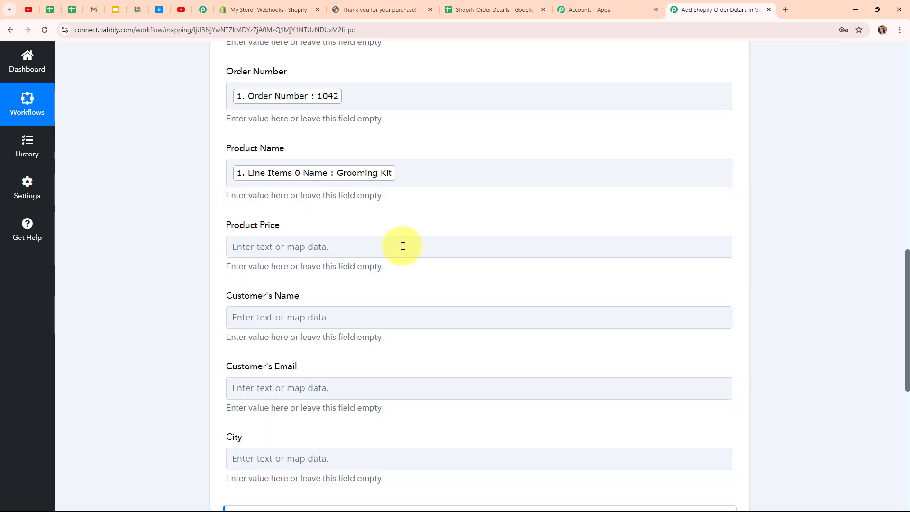
scroll(294, 197, "down", 1)
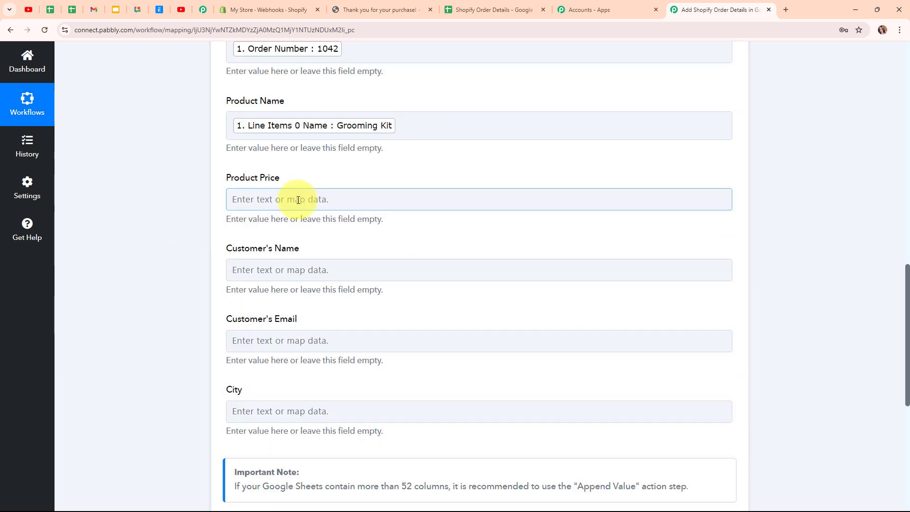
Step: Map Total Line Items Price (2000.00) into Product Price
left_click(260, 198)
left_click(311, 254)
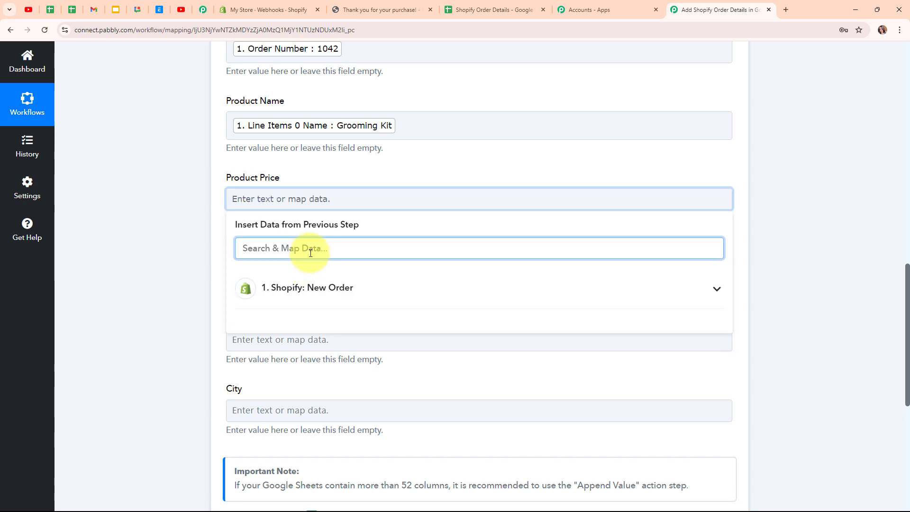
type("pri")
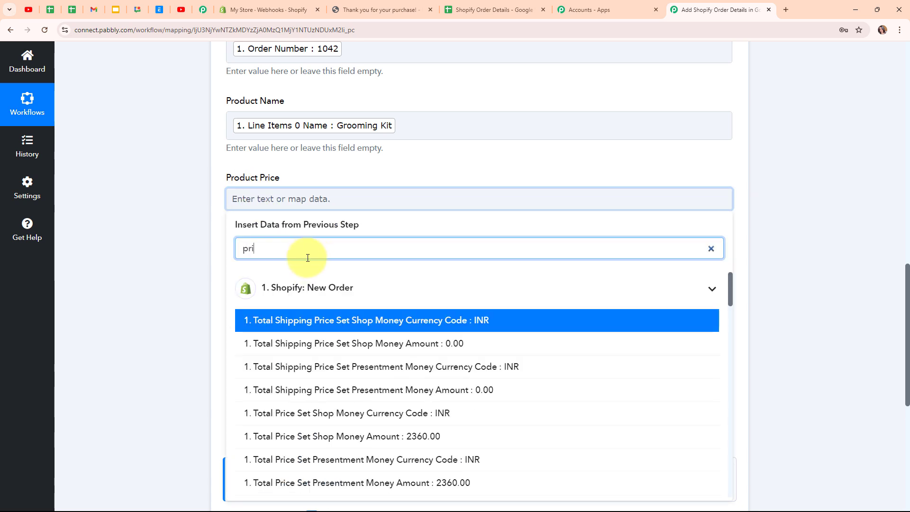
scroll(480, 351, "down", 5)
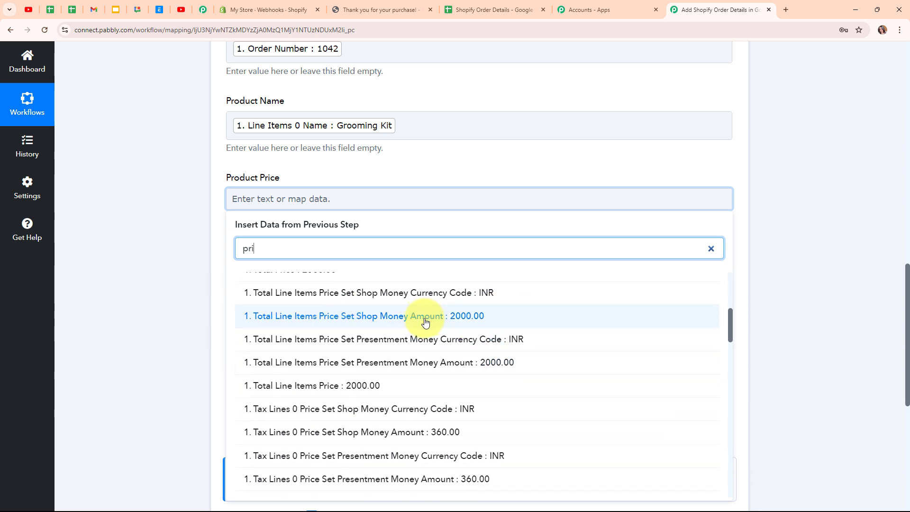
left_click(375, 386)
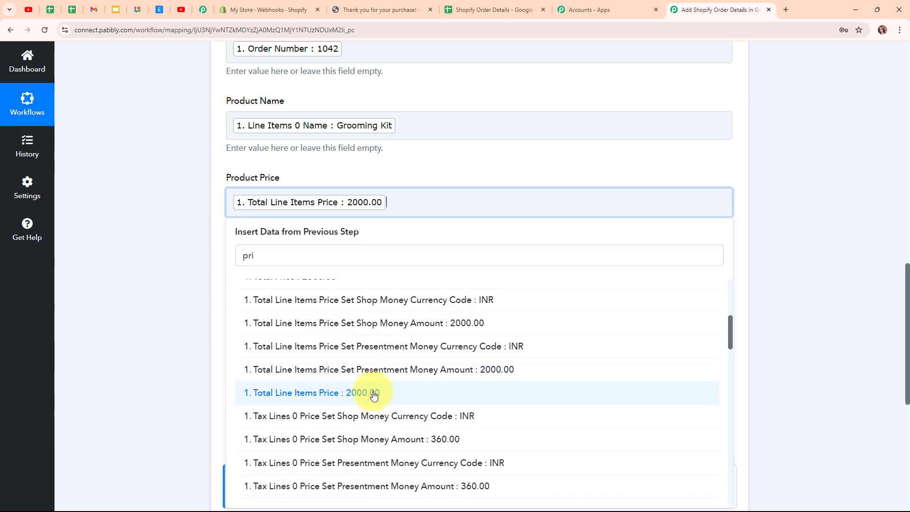
left_click(136, 255)
Step: Map the shipping address name into Customer's Name
scroll(426, 261, "down", 2)
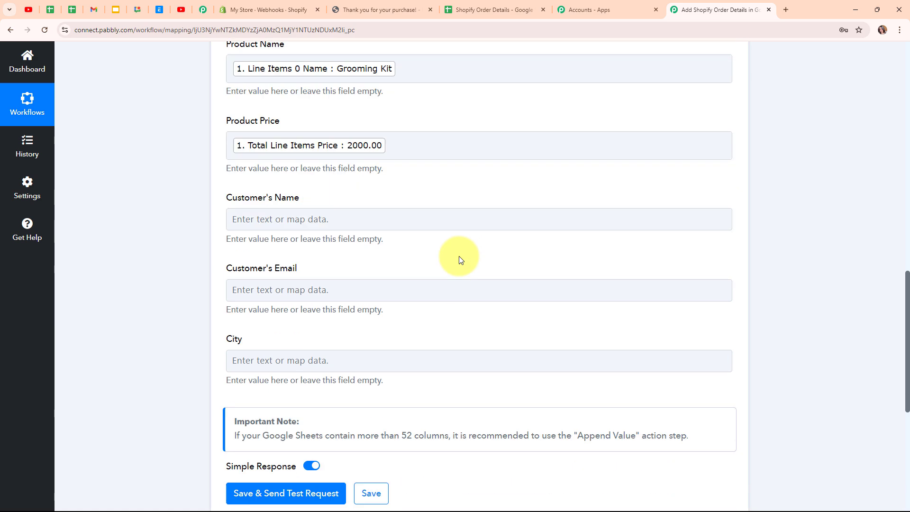
left_click(263, 178)
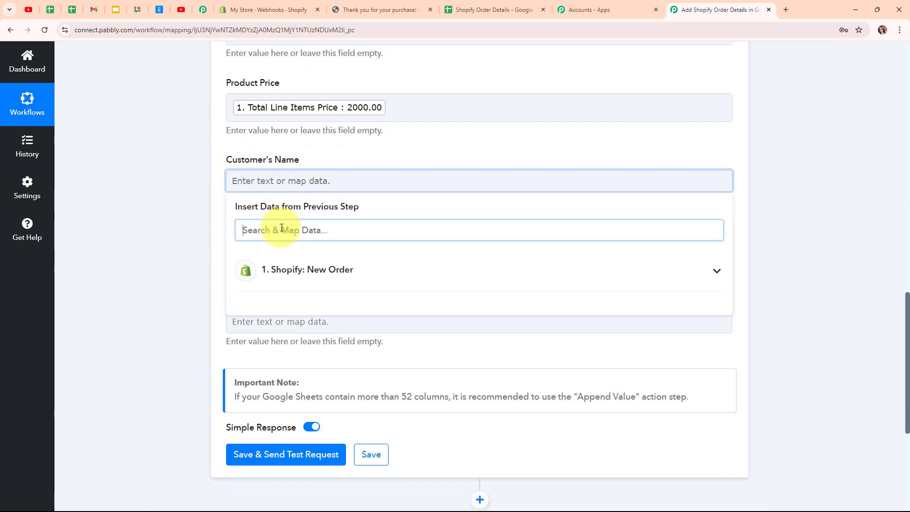
type("name")
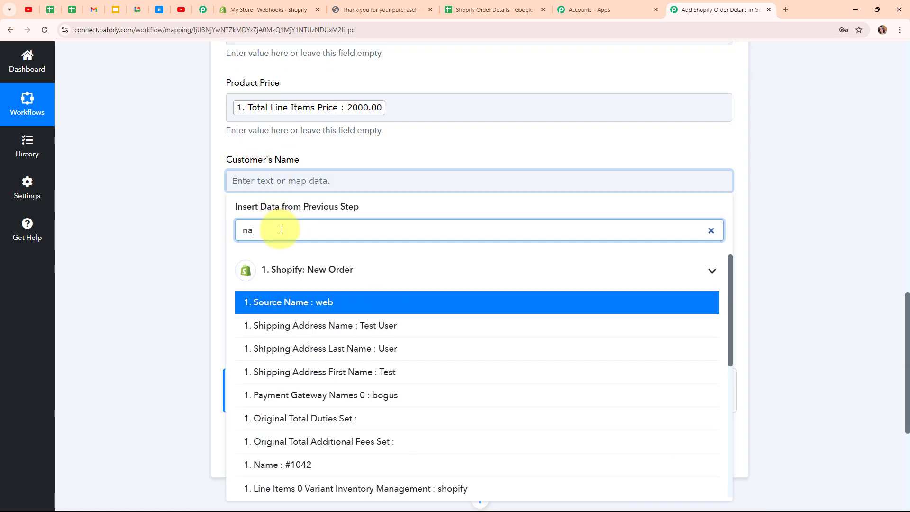
left_click(364, 326)
left_click(165, 319)
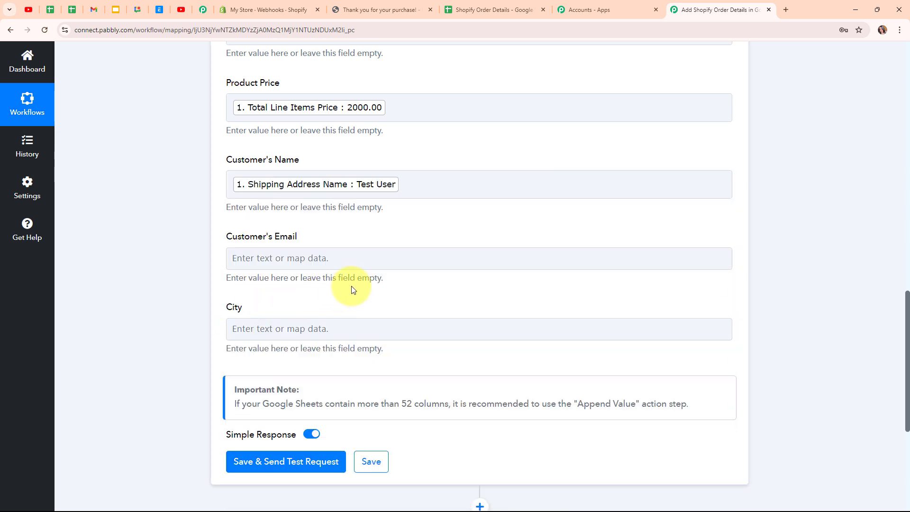
Step: Map the order's e-mail into Customer's Email
scroll(317, 202, "down", 1)
left_click(315, 208)
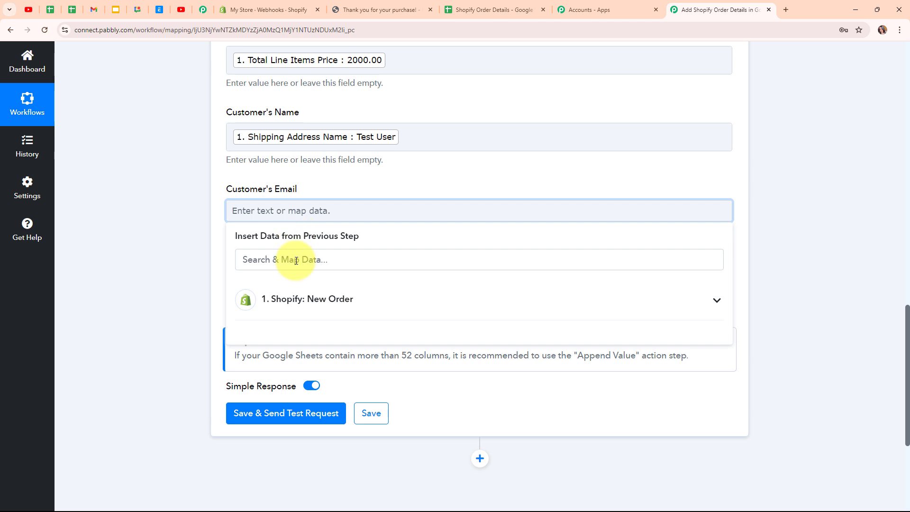
type("@")
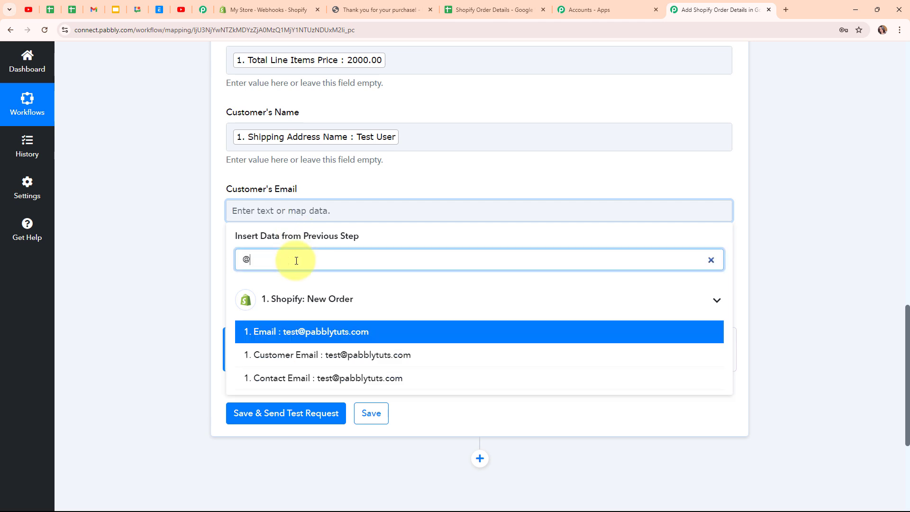
left_click(265, 333)
left_click(165, 299)
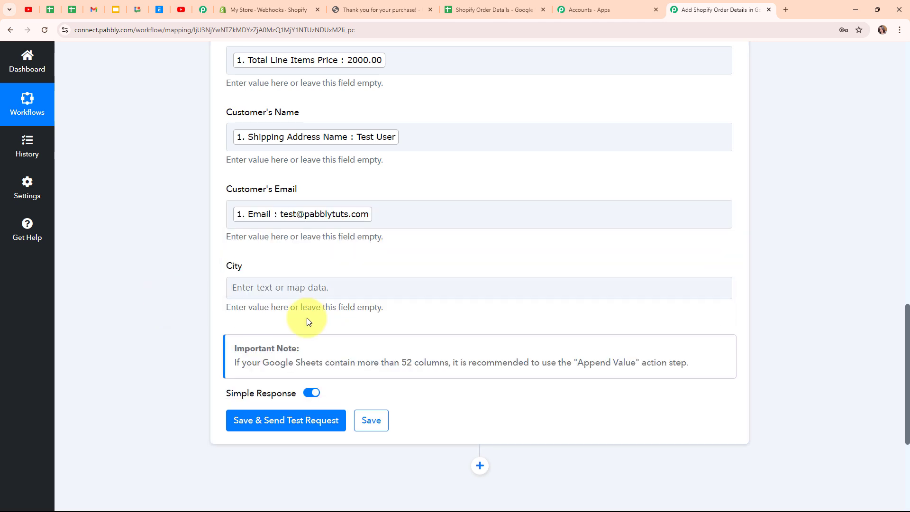
Step: Map the shipping address city into the City field
left_click(233, 289)
left_click(325, 342)
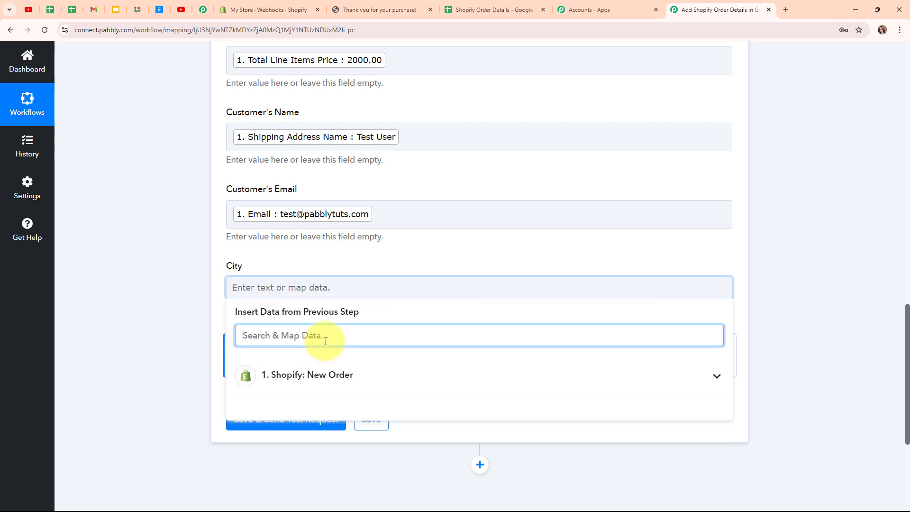
type("city")
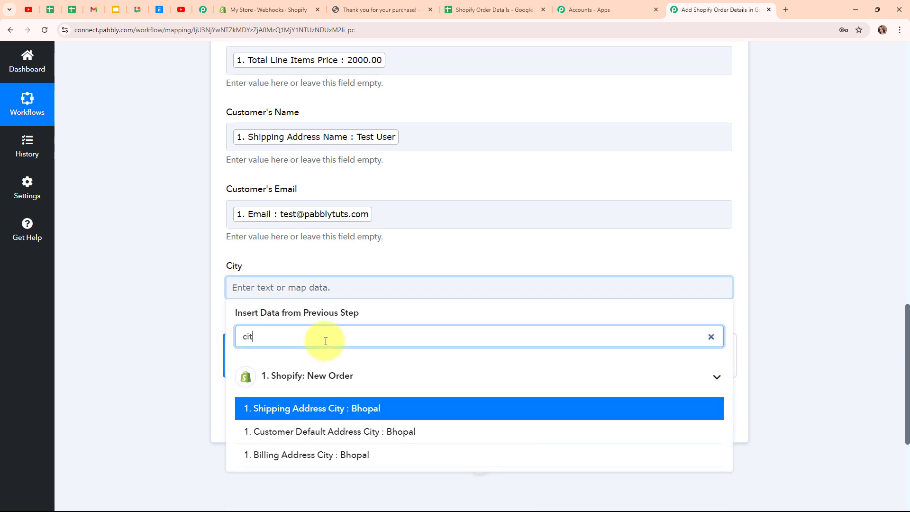
left_click(350, 415)
left_click(137, 248)
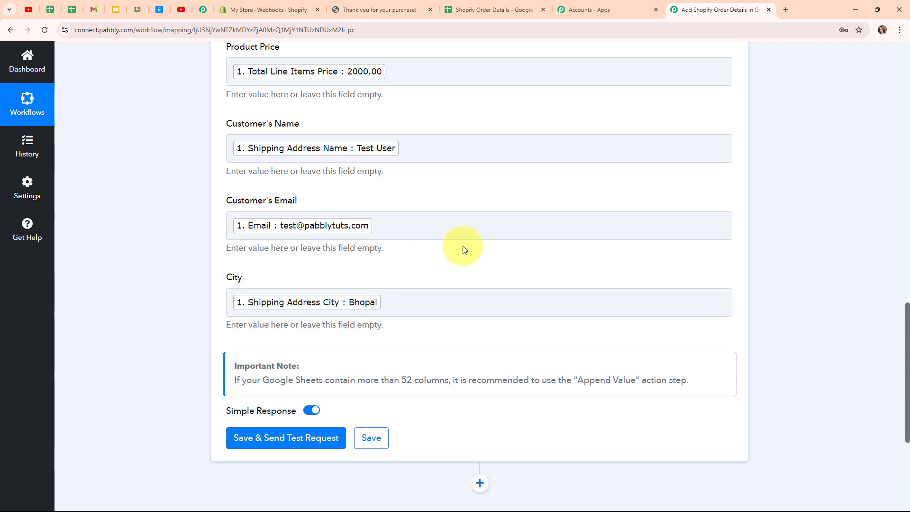
Step: Save the Google Sheets step, send a test row to Sheet1!A3:G3, and collapse the step
scroll(463, 245, "down", 8)
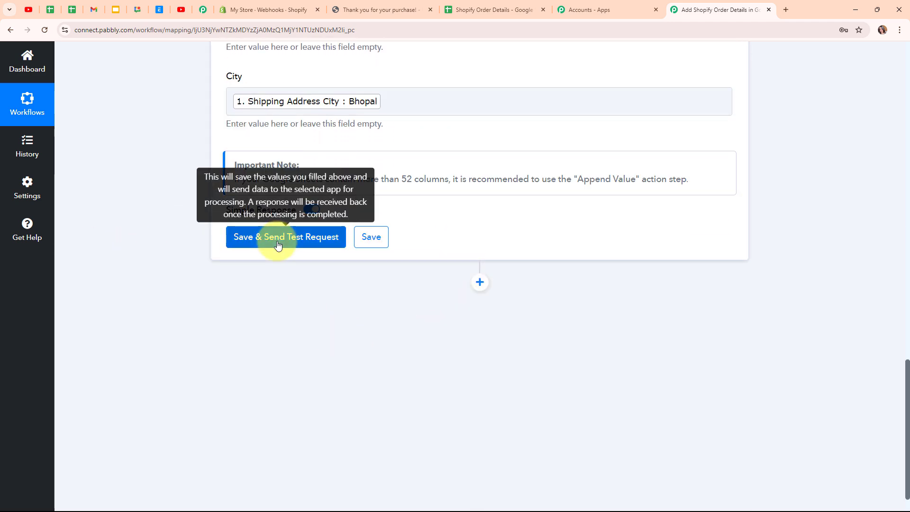
left_click(278, 237)
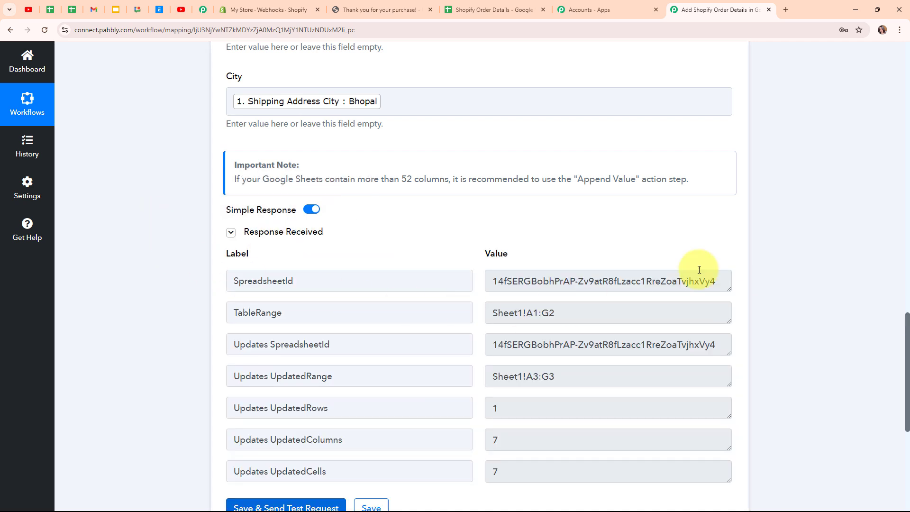
scroll(699, 269, "down", 3)
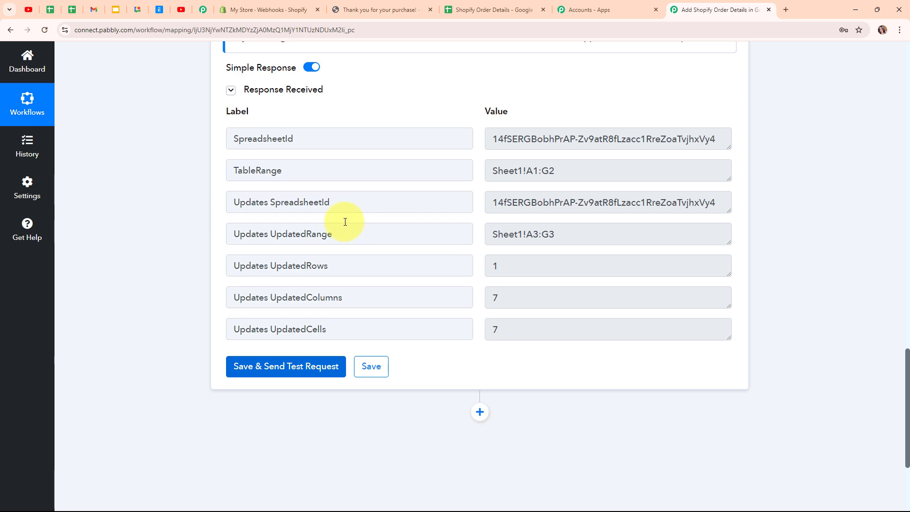
scroll(804, 231, "up", 10)
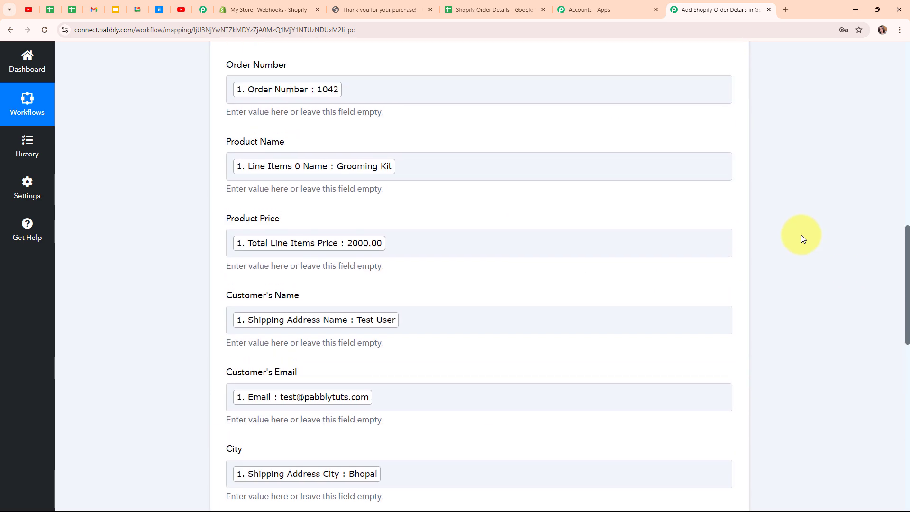
scroll(802, 238, "up", 10)
left_click(729, 341)
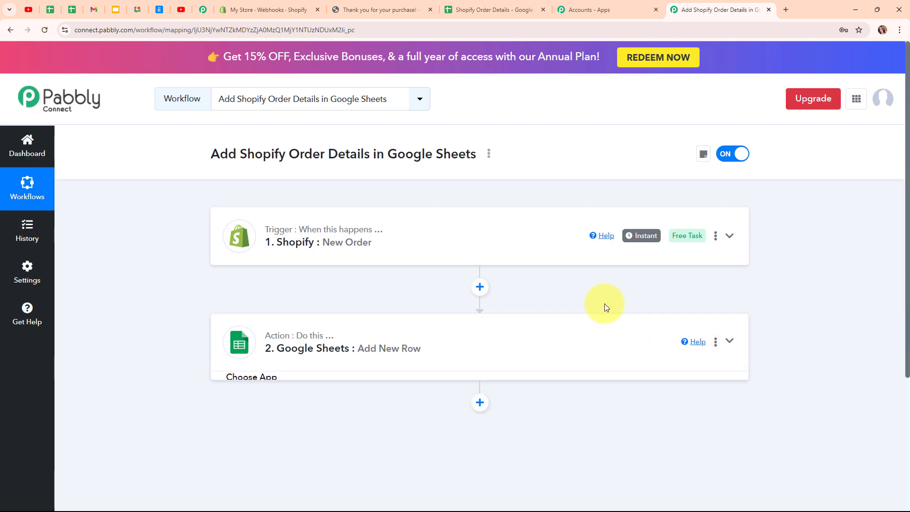
left_click(474, 5)
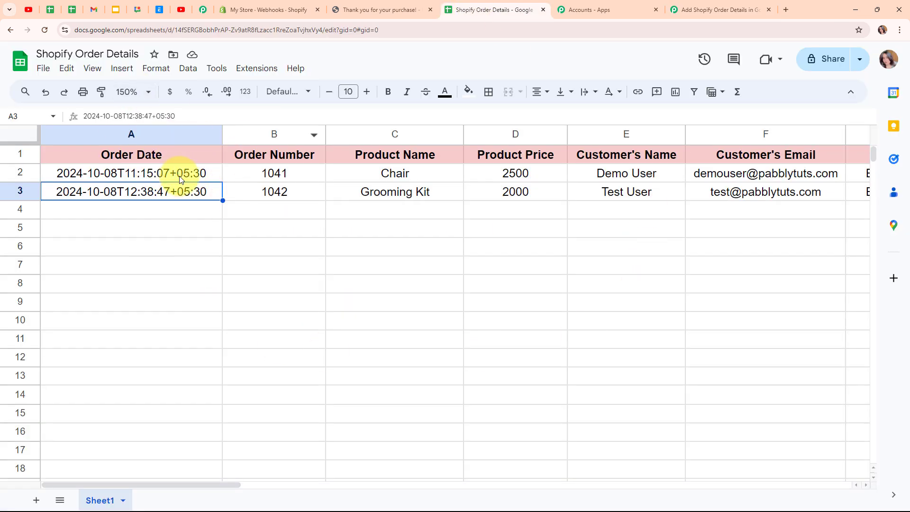
left_click(171, 211)
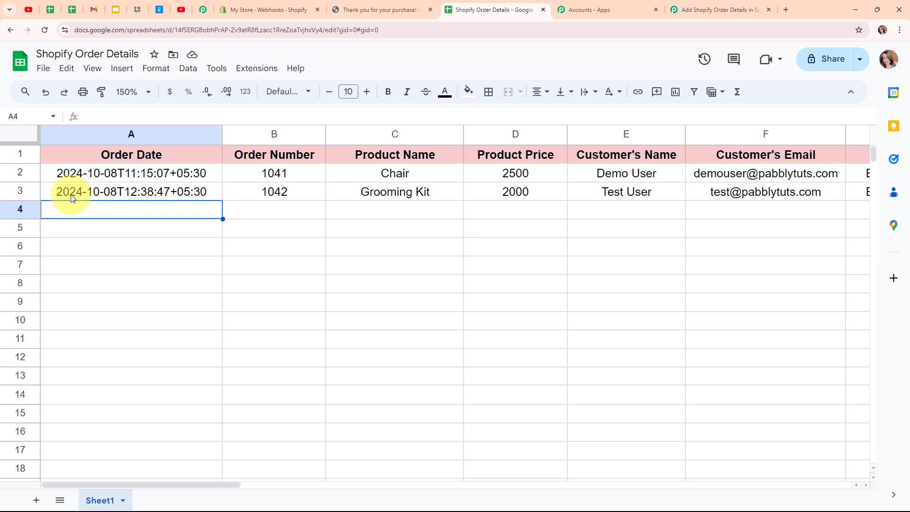
left_click(271, 196)
left_click(392, 198)
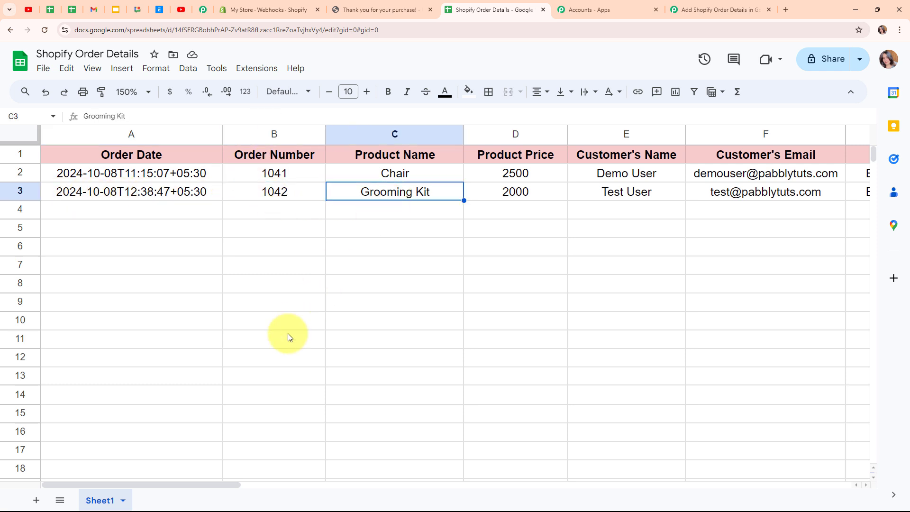
left_click_drag(183, 479, 281, 463)
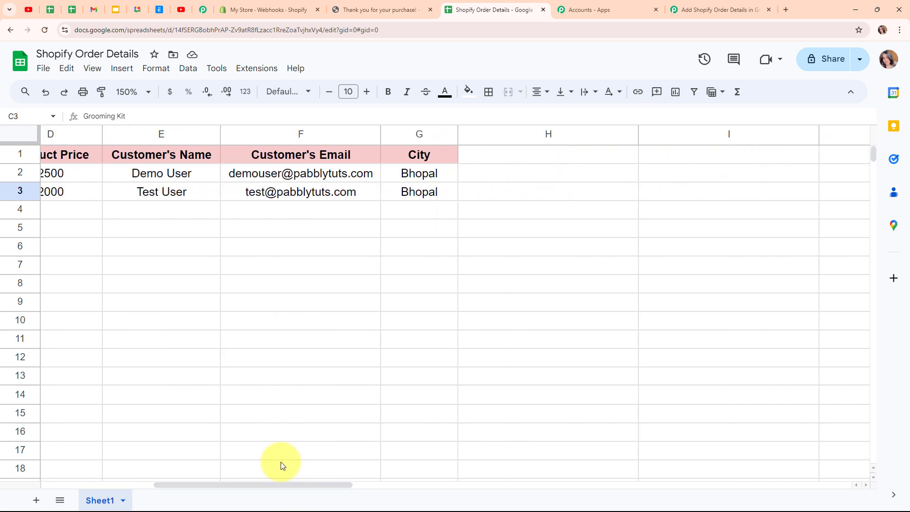
left_click(82, 207)
left_click(83, 192)
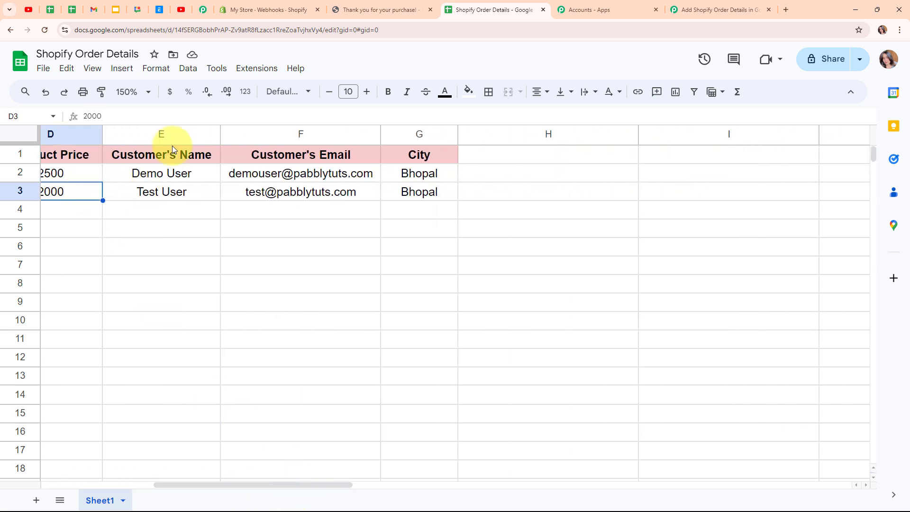
left_click(179, 191)
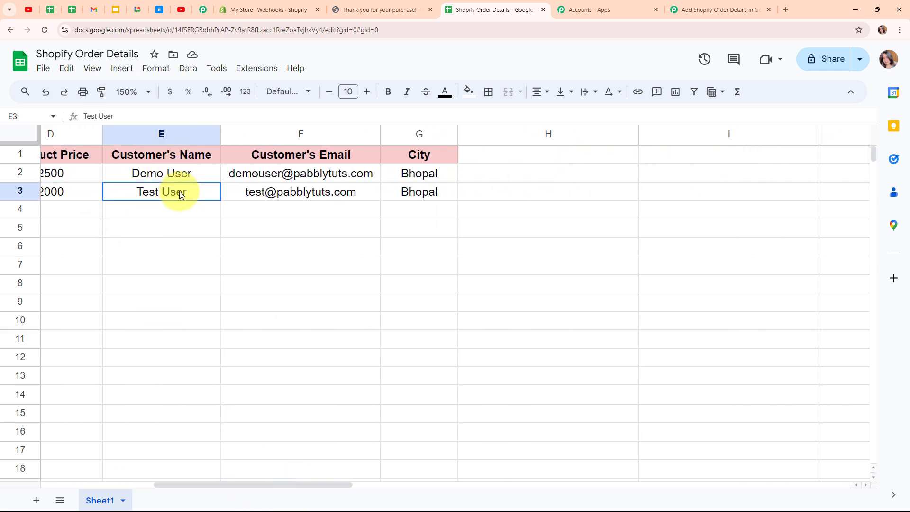
left_click(323, 194)
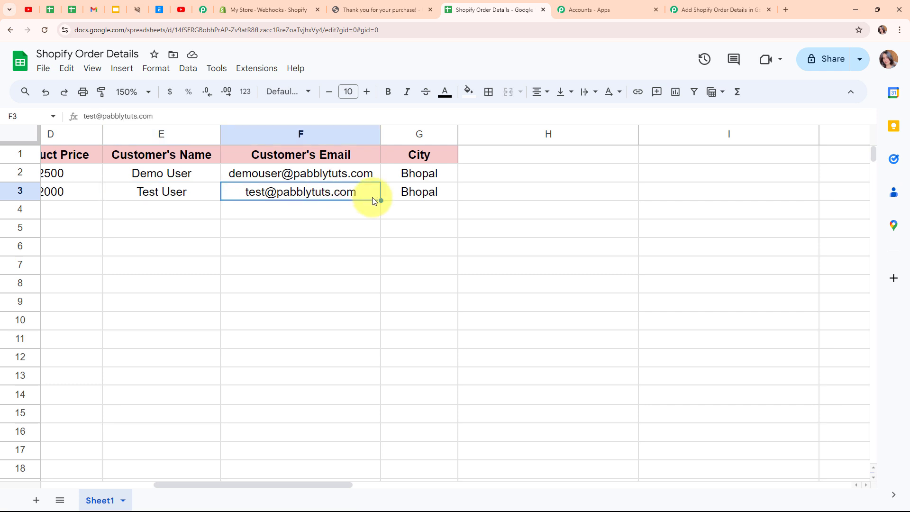
left_click(420, 192)
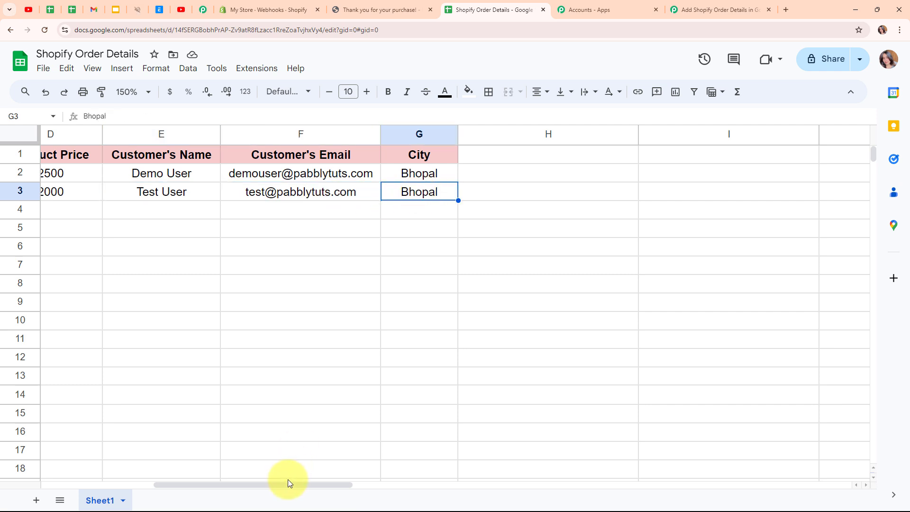
left_click_drag(288, 482, 211, 340)
left_click(727, 3)
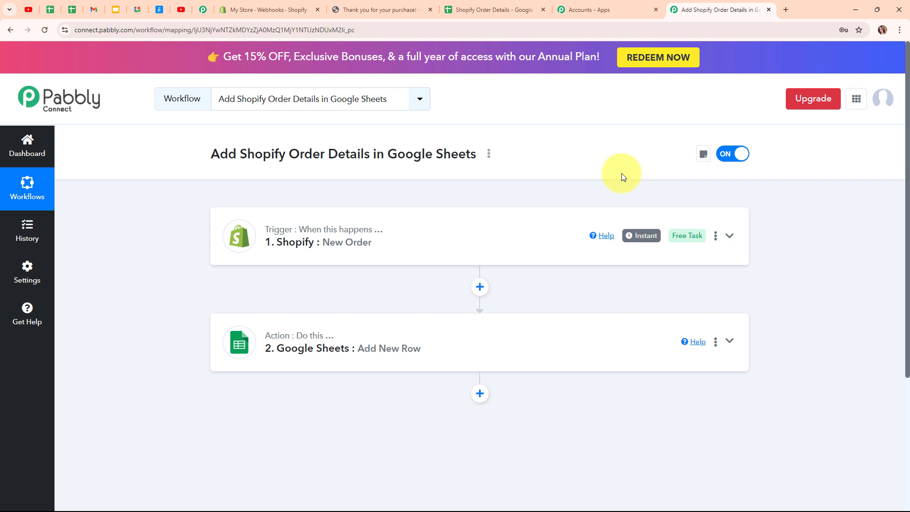
Step: Return to the Shopify store and start Buy it now checkout for the Mobile product
left_click(363, 17)
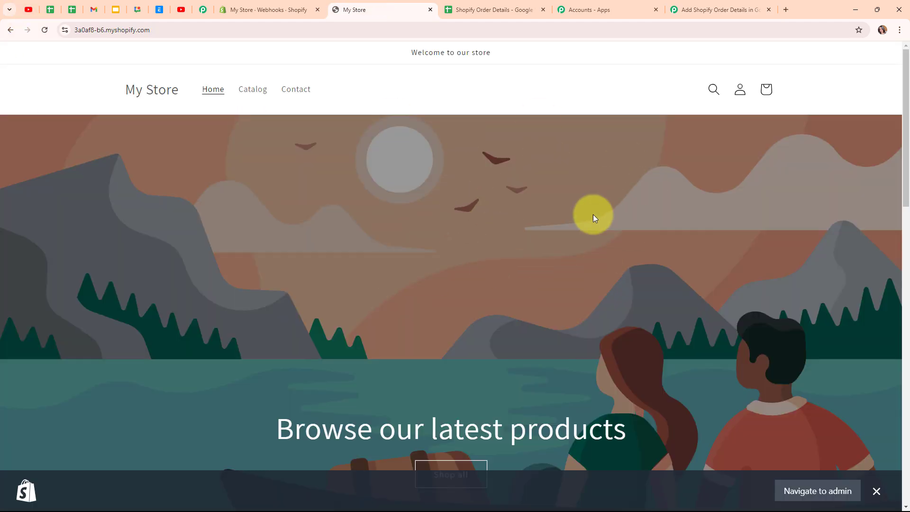
scroll(549, 190, "down", 7)
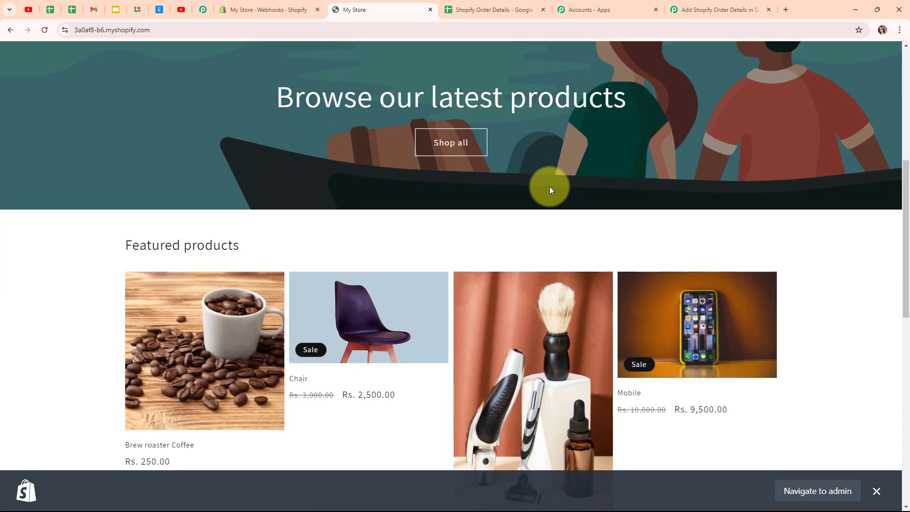
scroll(550, 190, "down", 5)
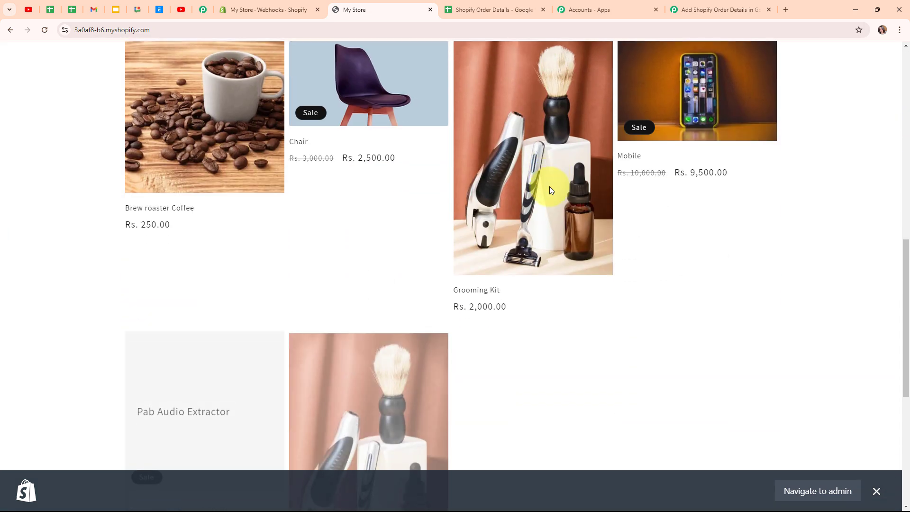
left_click(742, 132)
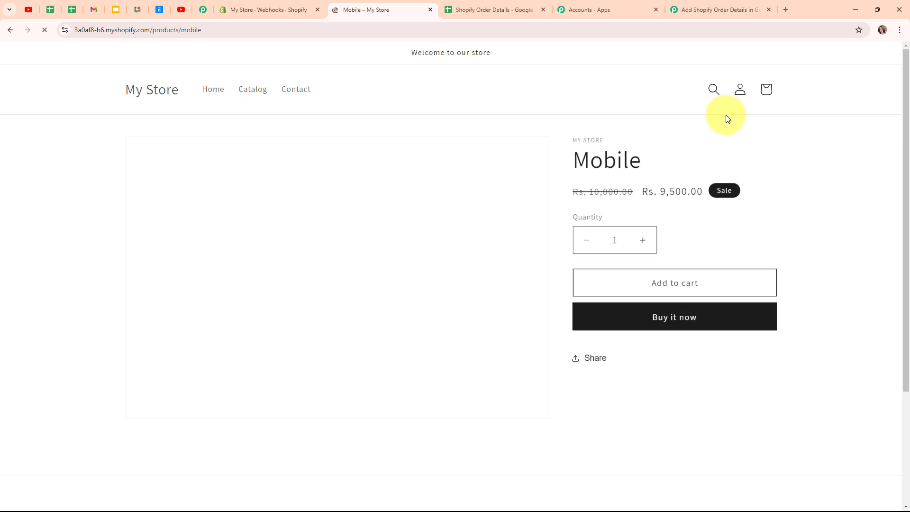
left_click(691, 317)
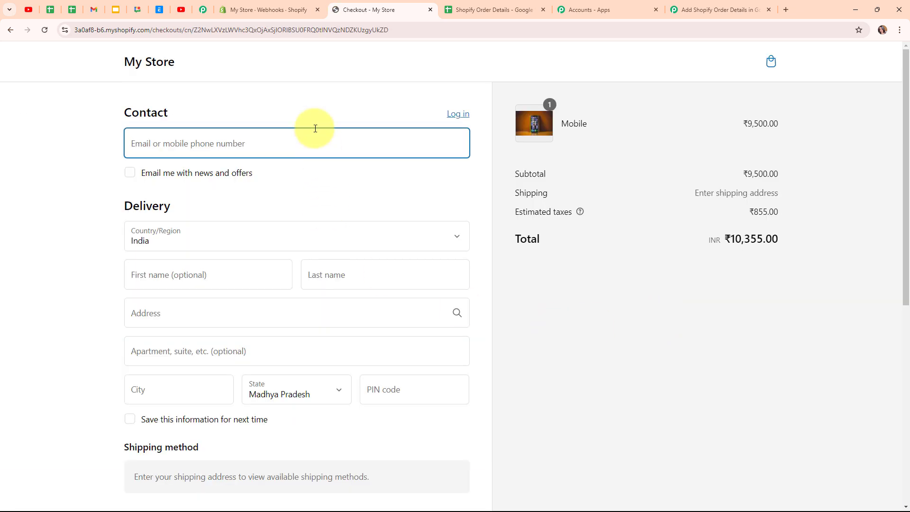
Step: Fill in the customer's email from autofill, plus their first and last name
type("dumm")
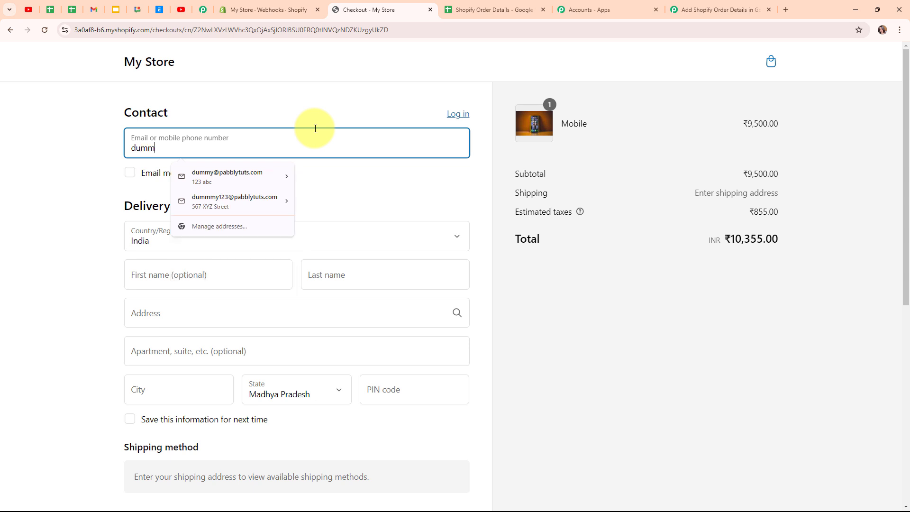
type("y@")
key("Down")
key("Return")
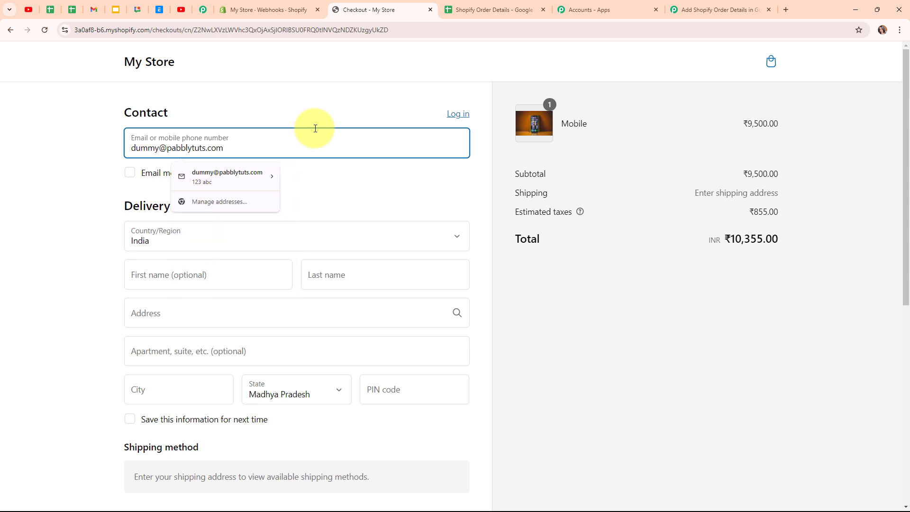
left_click(245, 274)
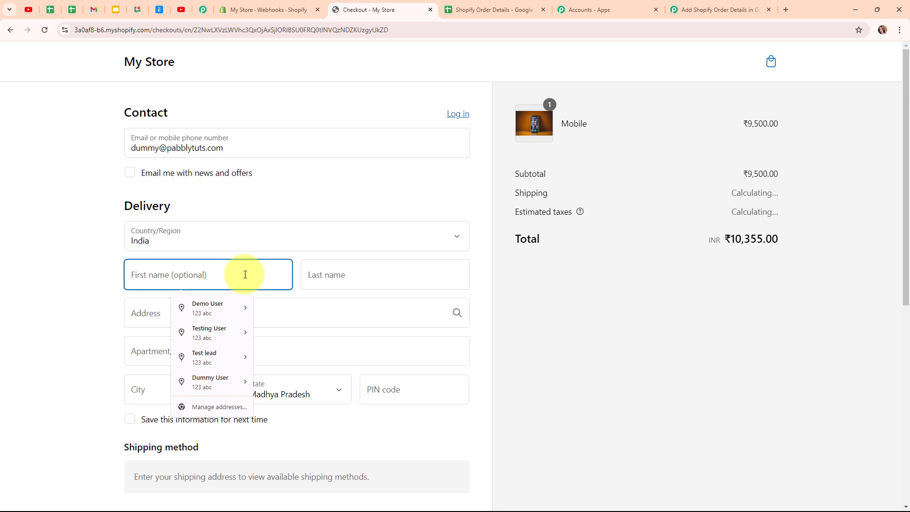
type("Dummy")
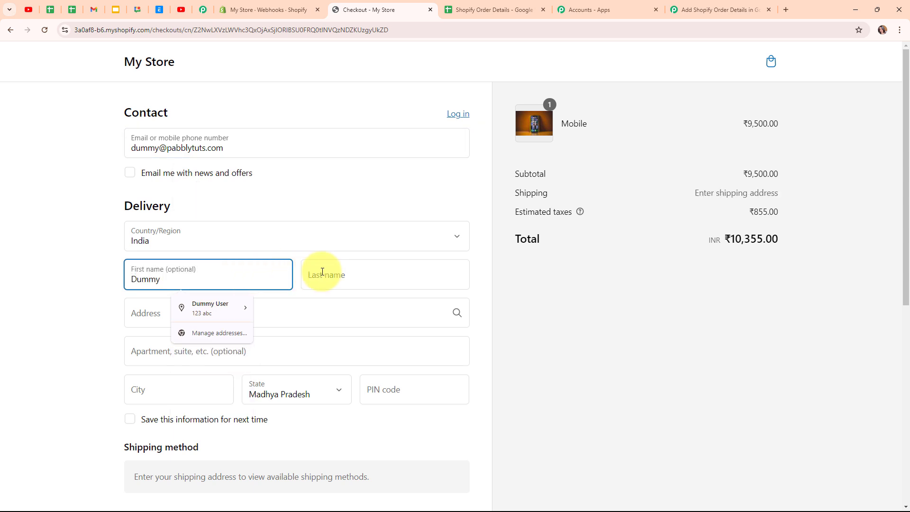
left_click(324, 273)
type("User")
Step: Enter the delivery street address and city, choose Rajasthan as state, and add the PIN code
scroll(191, 253, "down", 1)
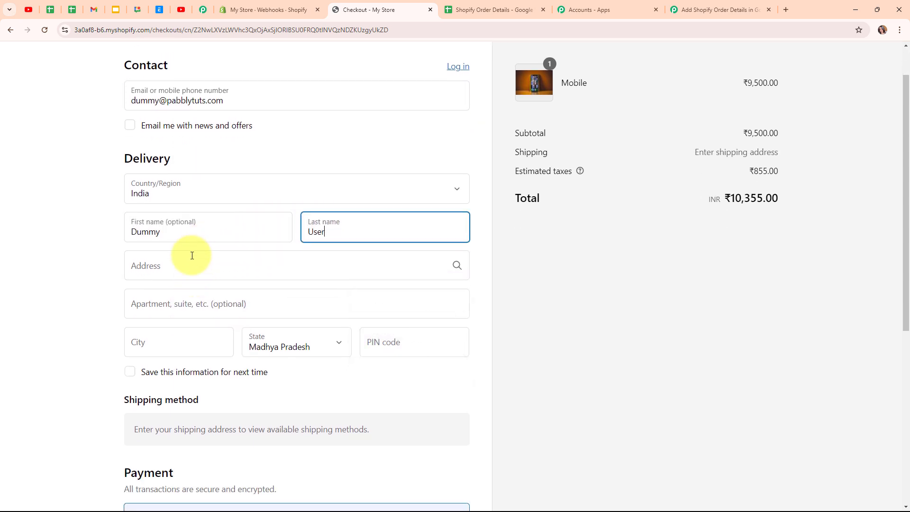
left_click(193, 267)
type("7")
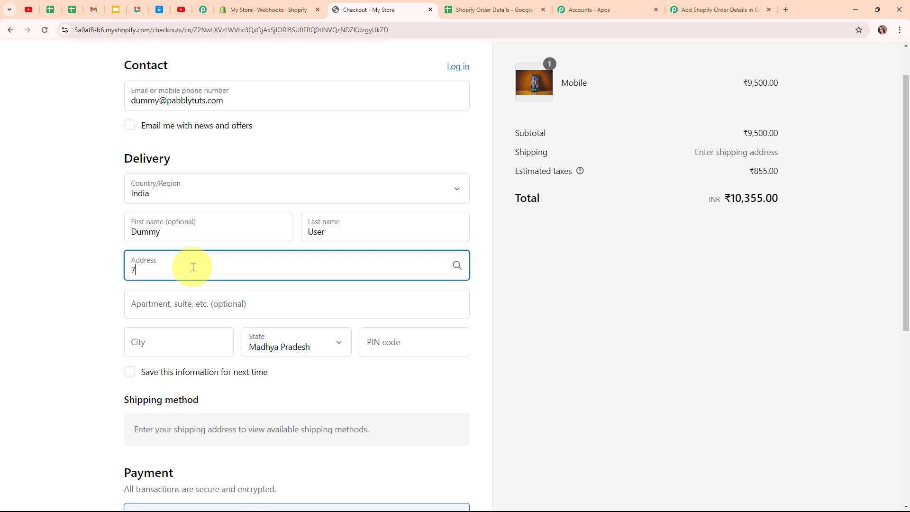
type("89 ABC")
scroll(264, 294, "down", 3)
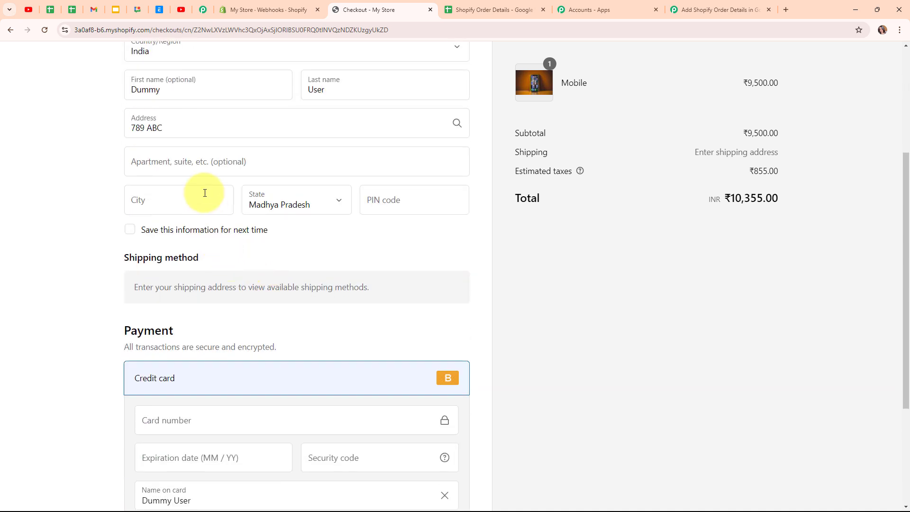
left_click(204, 193)
type("Ajmer")
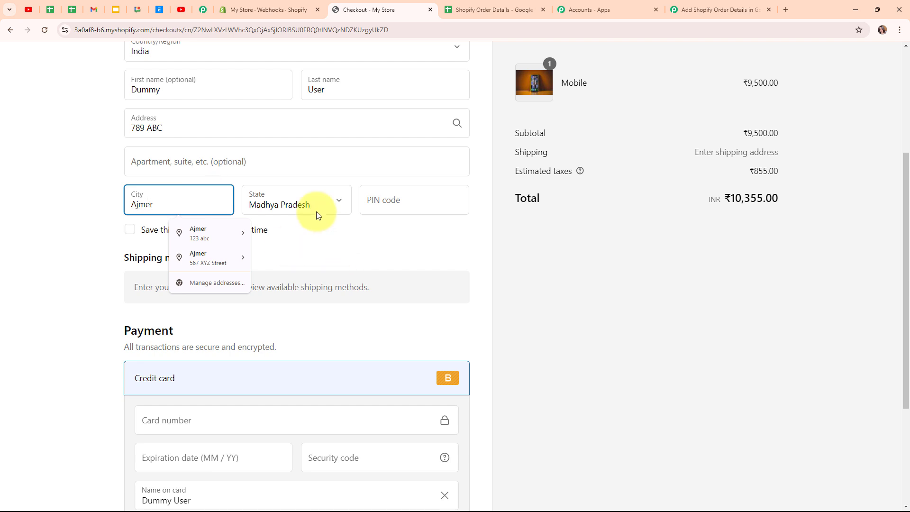
left_click(285, 190)
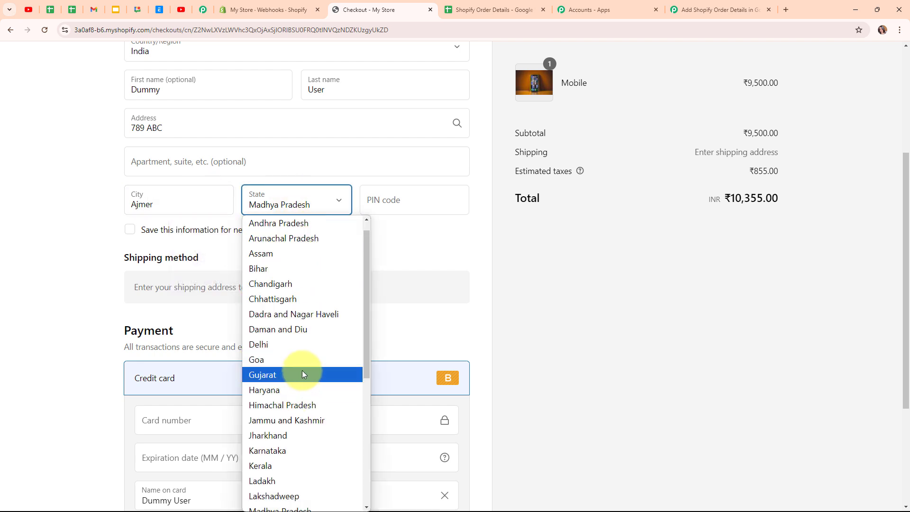
scroll(303, 370, "up", 1)
key("r")
left_click(310, 505)
left_click(396, 191)
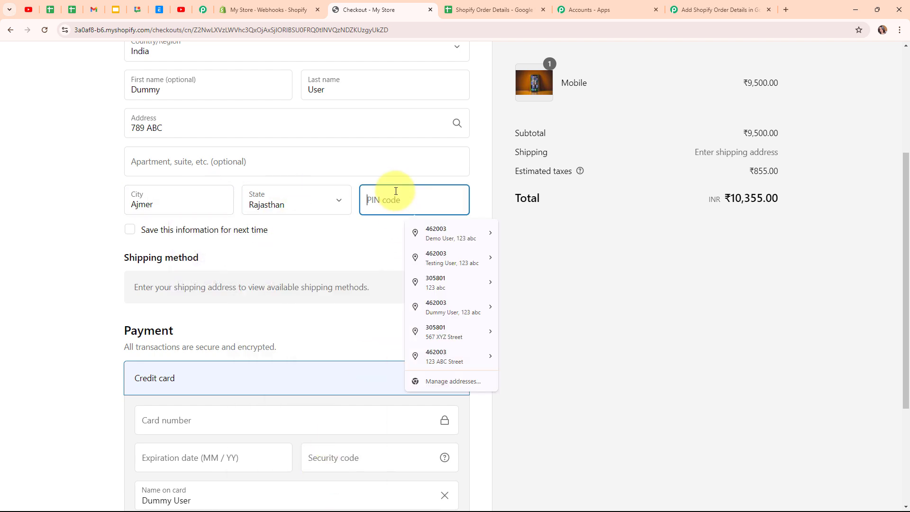
type("305801")
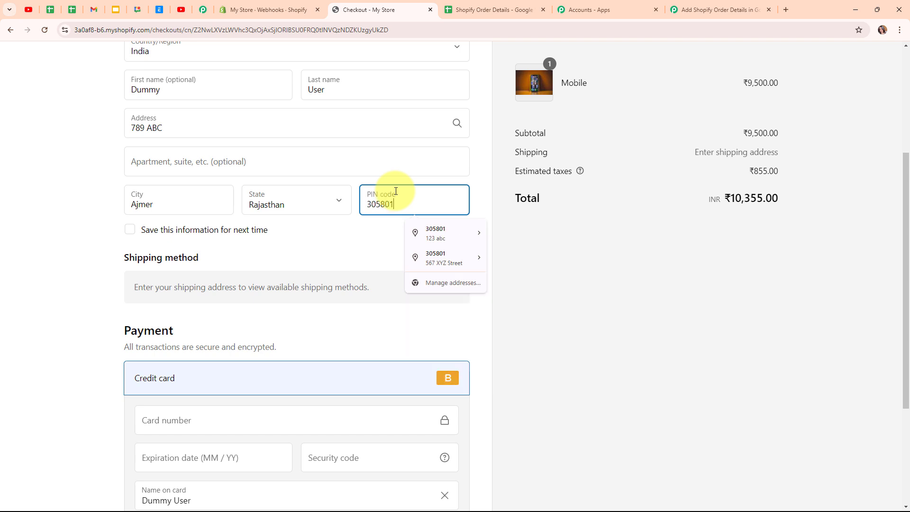
scroll(573, 341, "down", 4)
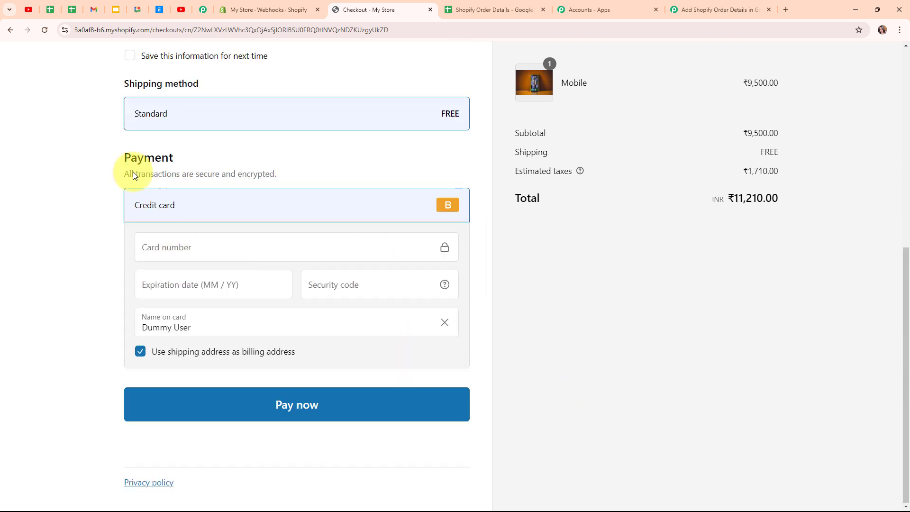
Step: Enter test card number, expiry date and security code, then pay to confirm the Mobile order
left_click(187, 248)
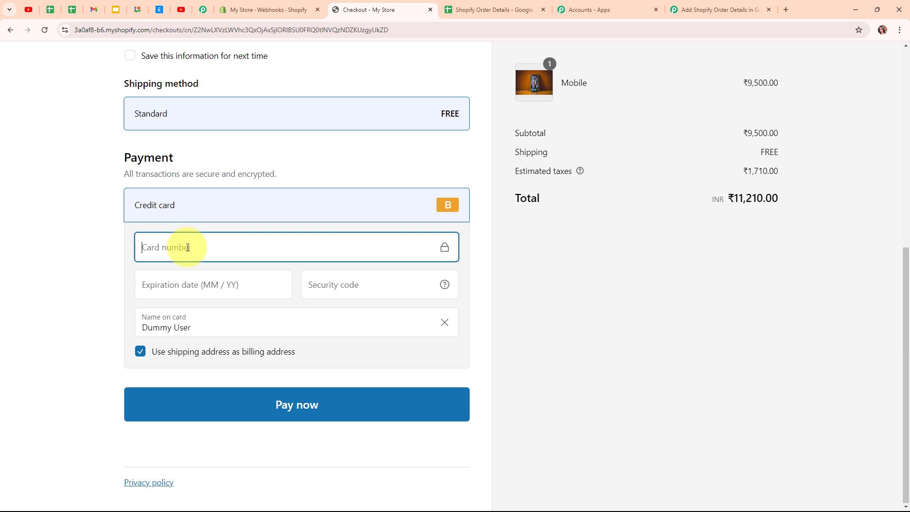
type("1")
left_click(183, 280)
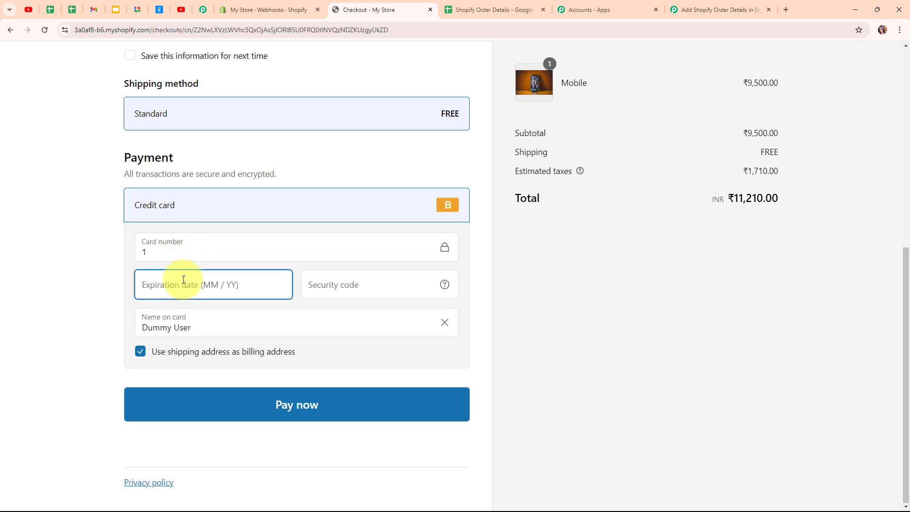
type("0225")
left_click(409, 294)
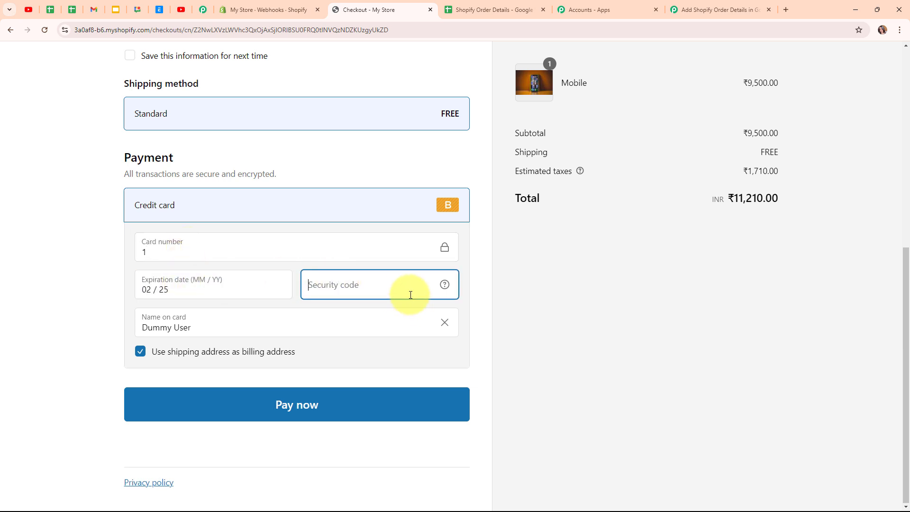
type("123")
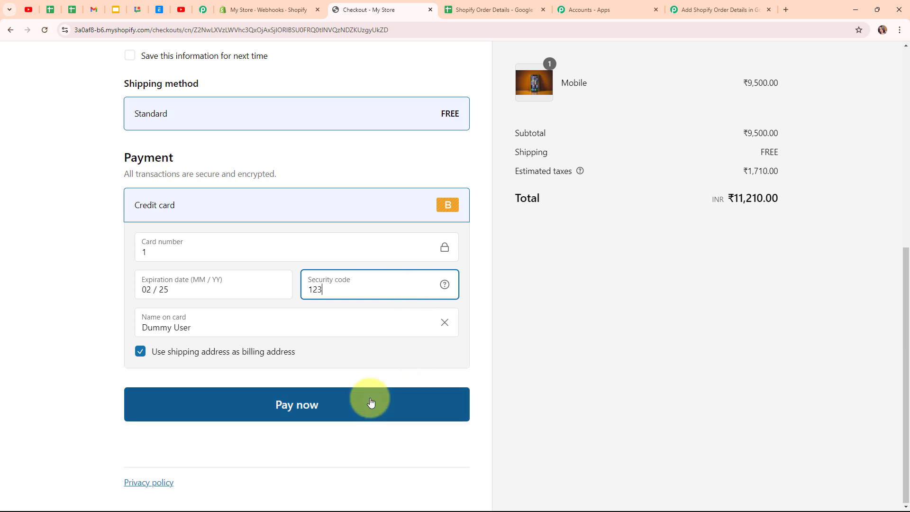
left_click(371, 402)
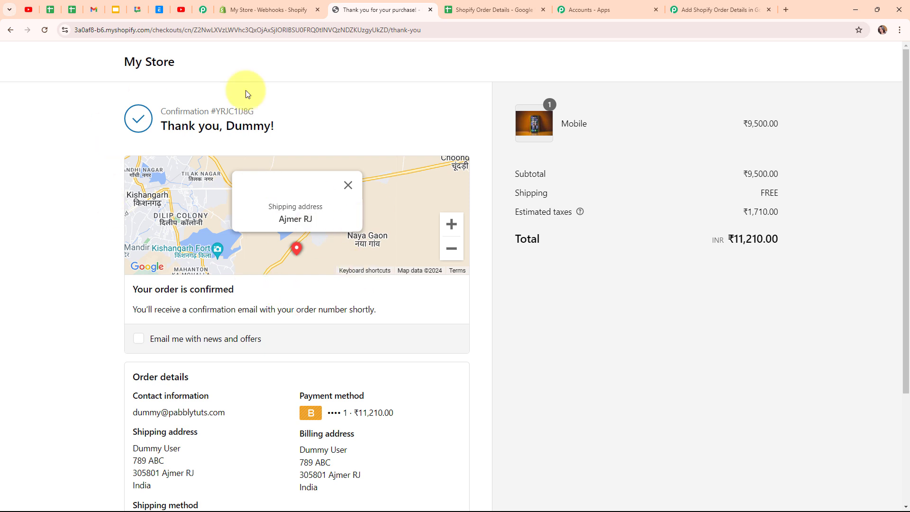
left_click(528, 4)
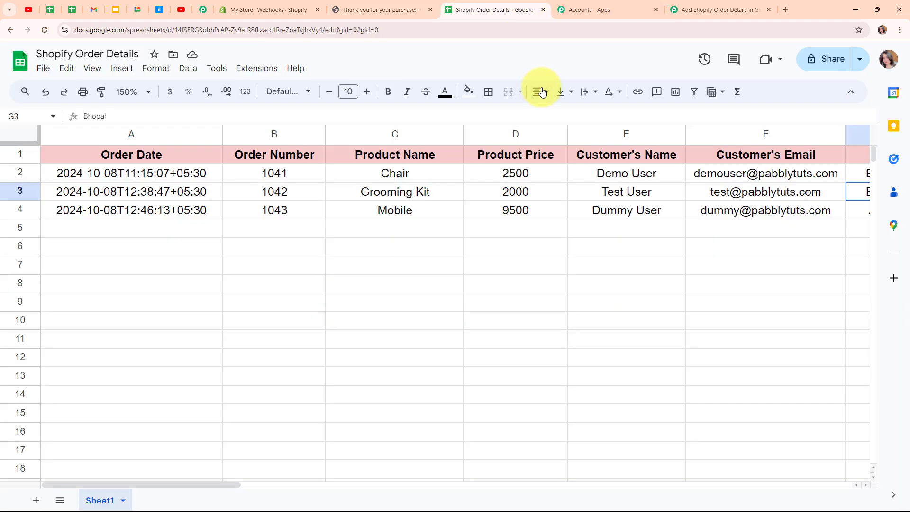
Step: Check row 4 shows order 1043, Mobile, 9500, customer name, email and city, then return to Pabbly
left_click(151, 228)
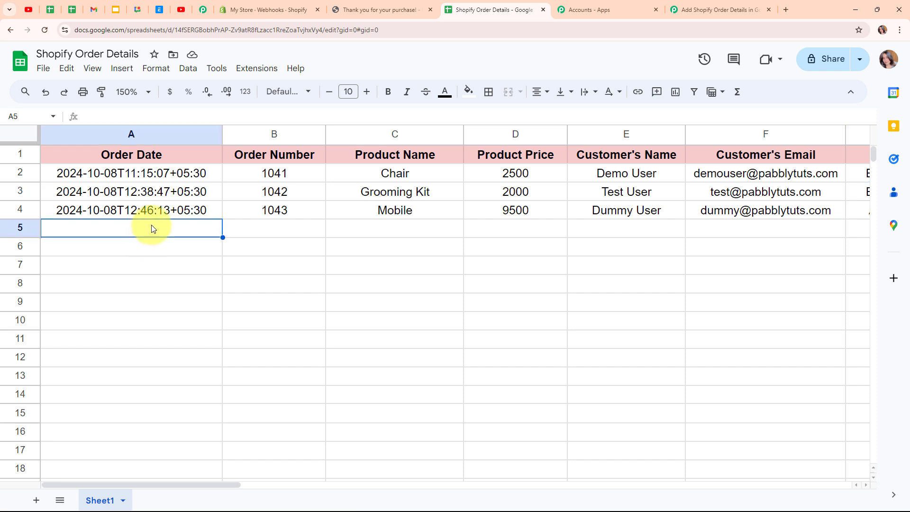
left_click(299, 214)
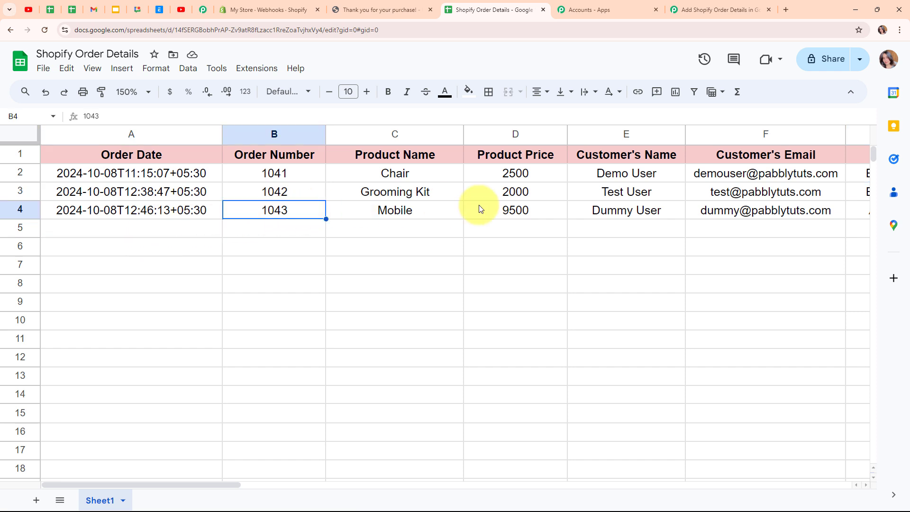
left_click(426, 206)
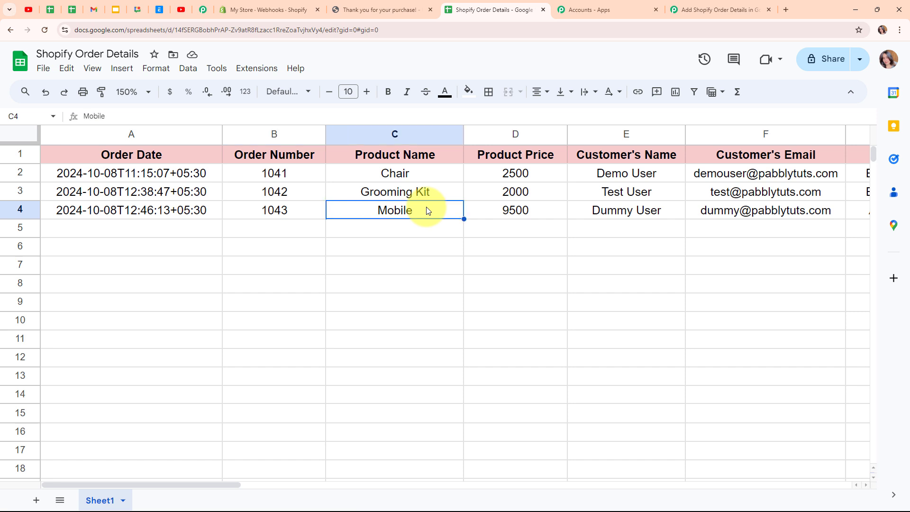
left_click(544, 213)
left_click_drag(214, 484, 303, 483)
left_click(295, 216)
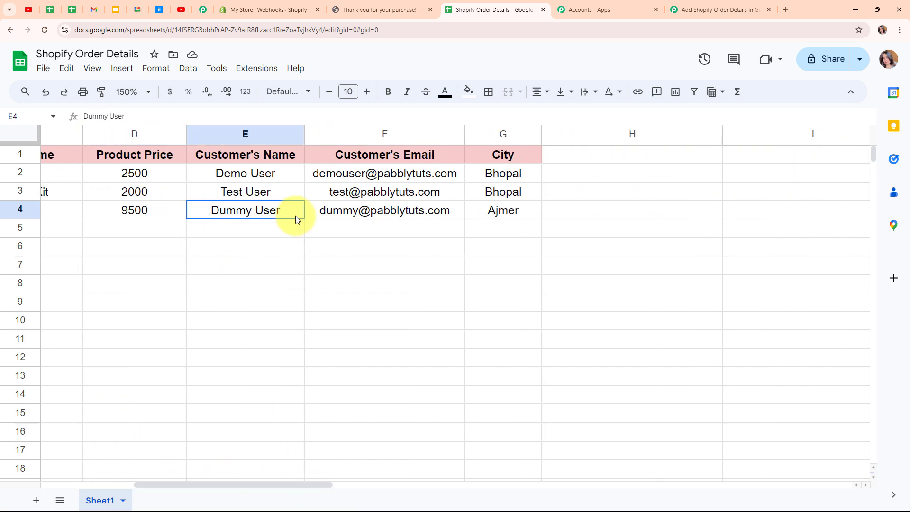
left_click(435, 212)
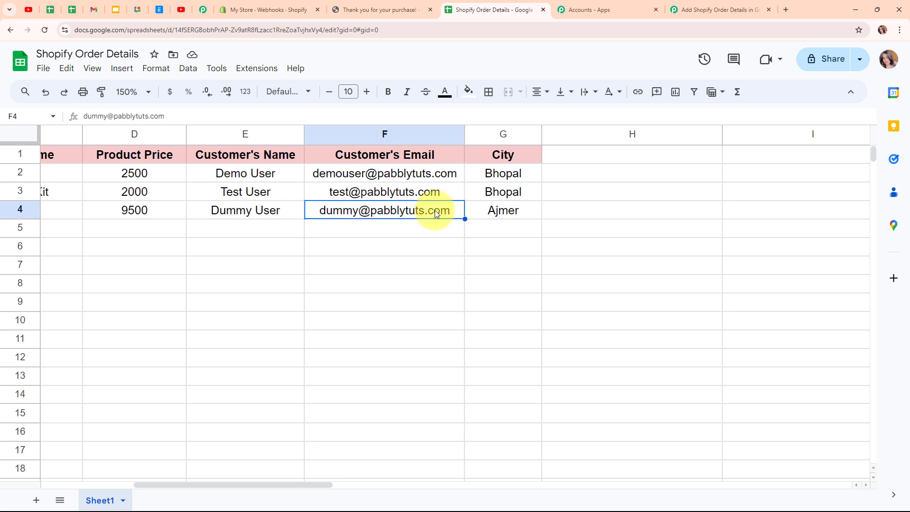
left_click(536, 209)
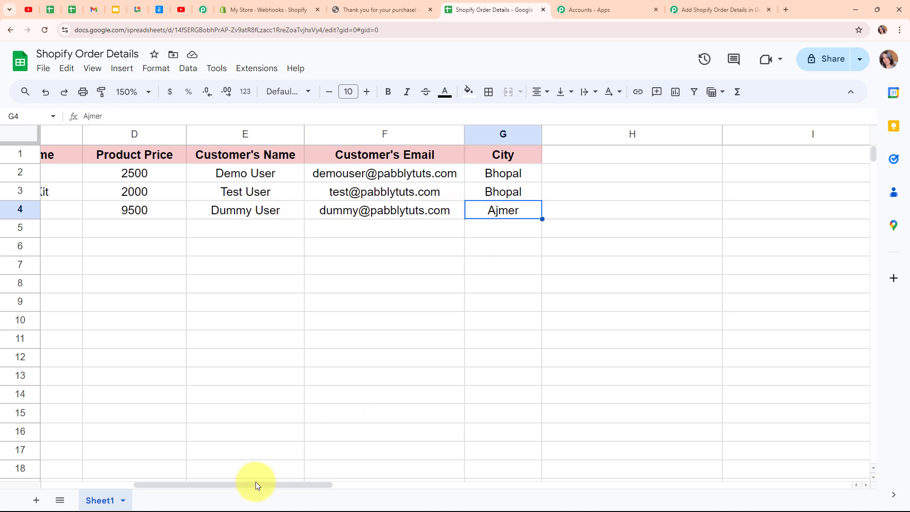
left_click_drag(255, 481, 87, 482)
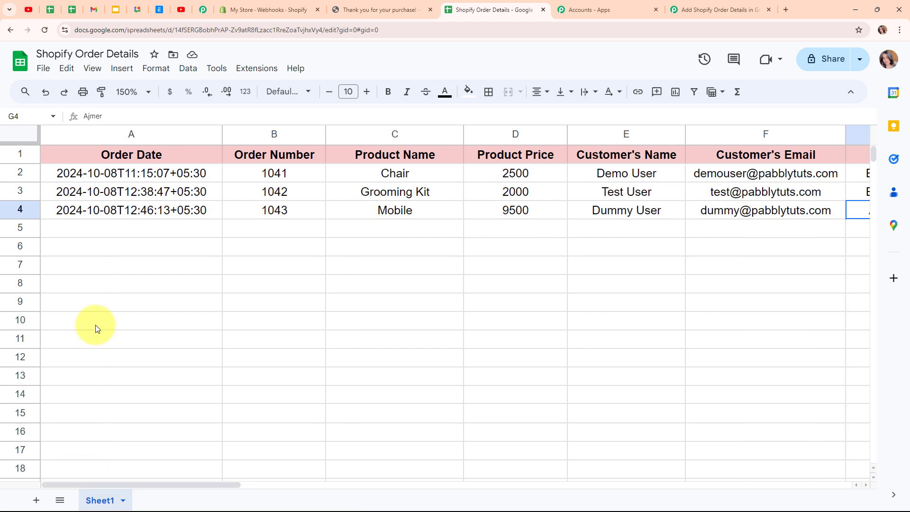
left_click(728, 5)
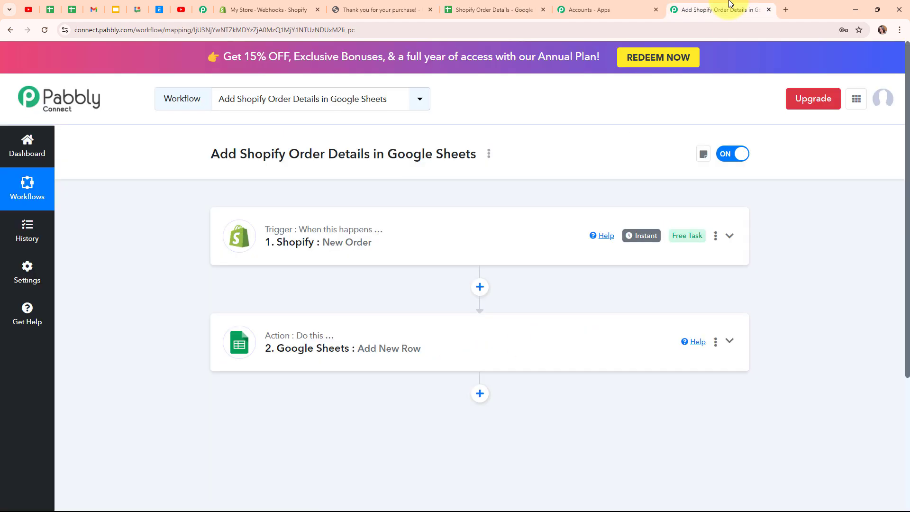